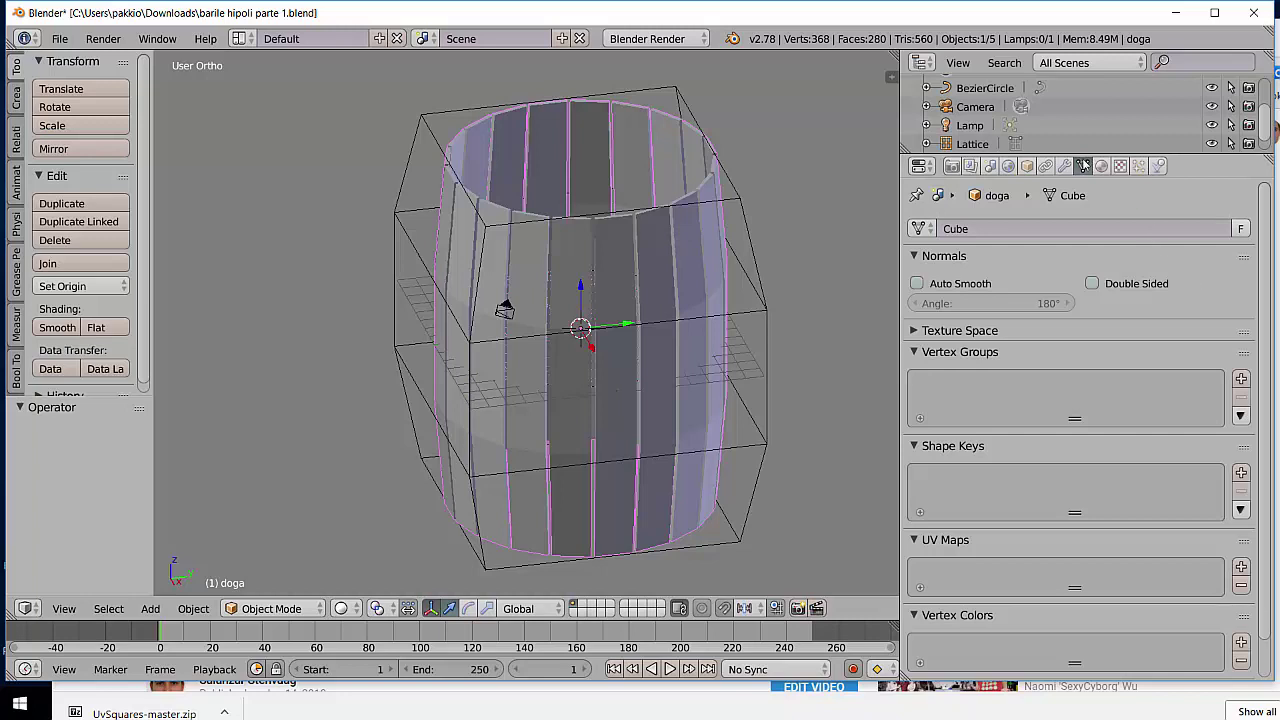
# Step: Hide the doga staves' Lattice modifier in the viewport from the Modifiers tab
pyautogui.click(1064, 166)
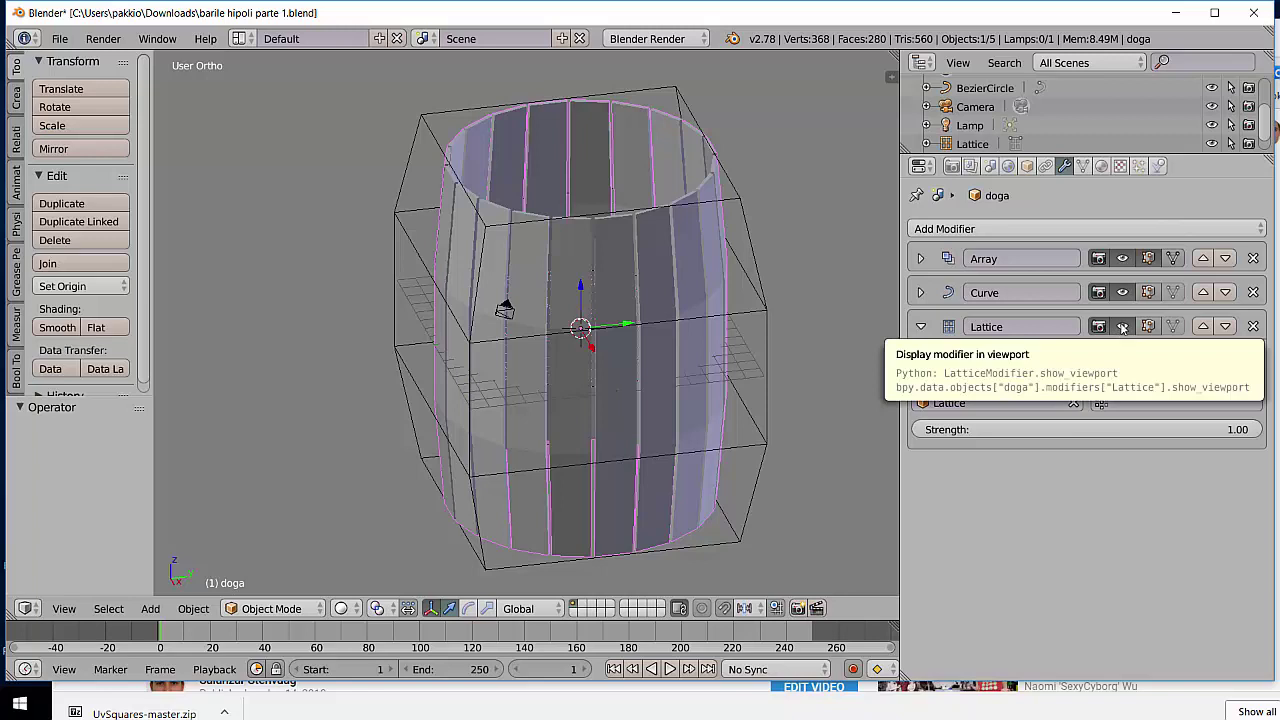
pyautogui.click(1122, 328)
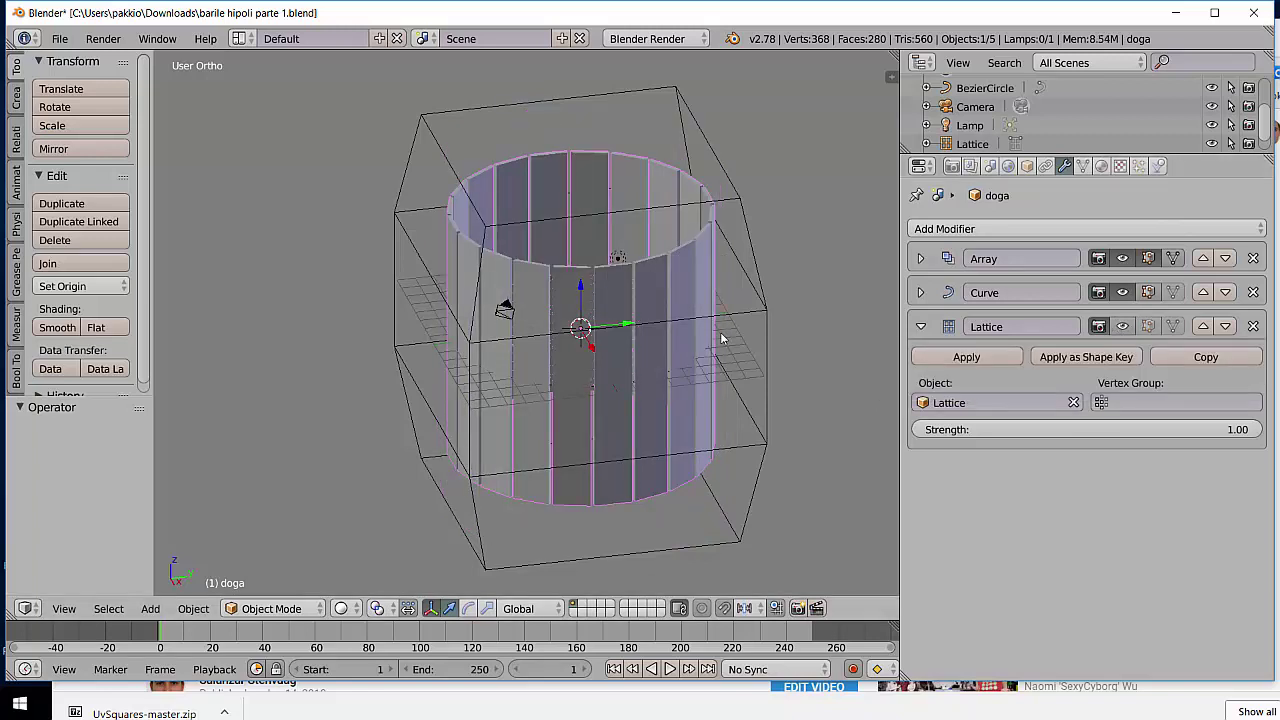
# Step: From top view, add a Circle mesh with 24 vertices and radius 1
pyautogui.press('KP_7')
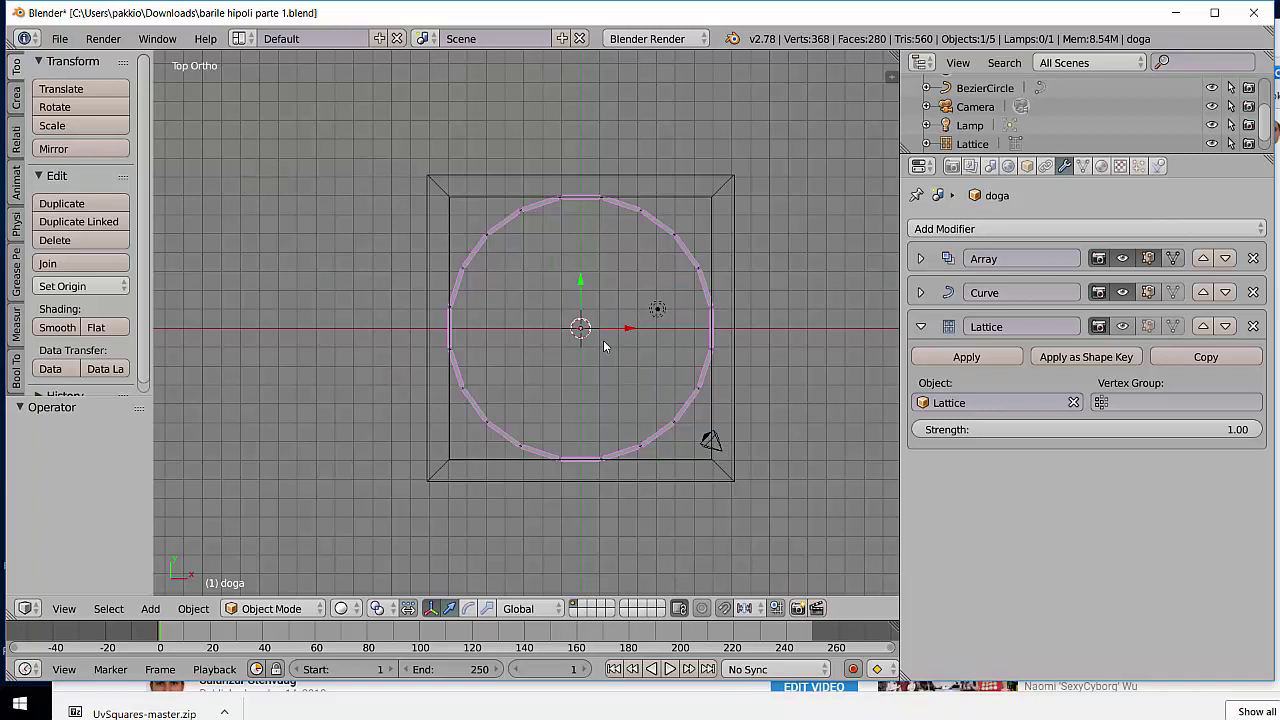
pyautogui.hotkey('shift', 'a')
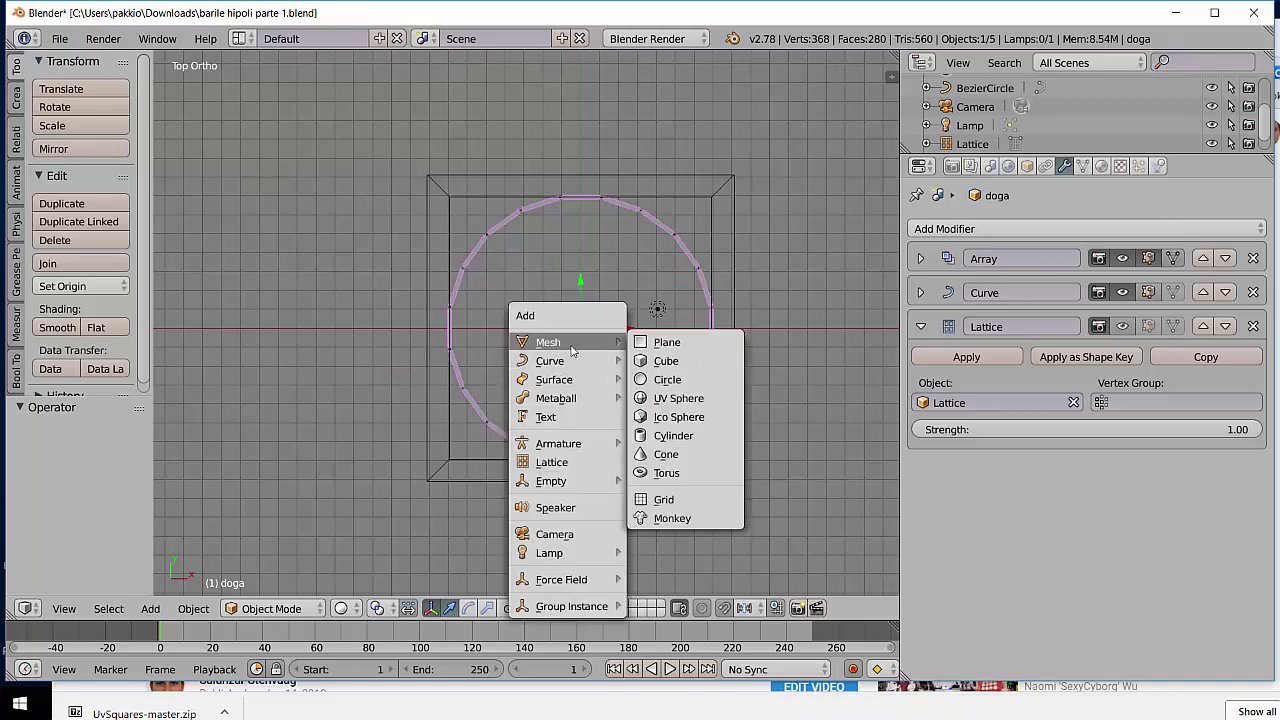
pyautogui.click(675, 379)
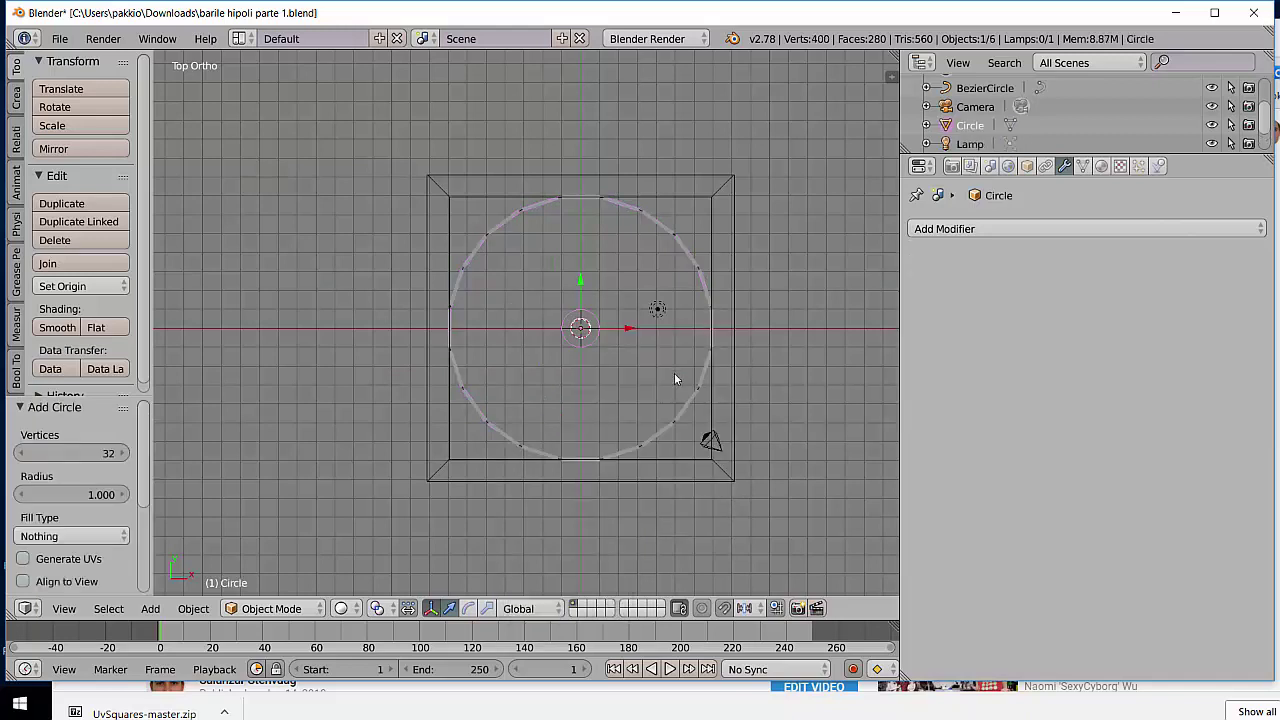
pyautogui.click(78, 455)
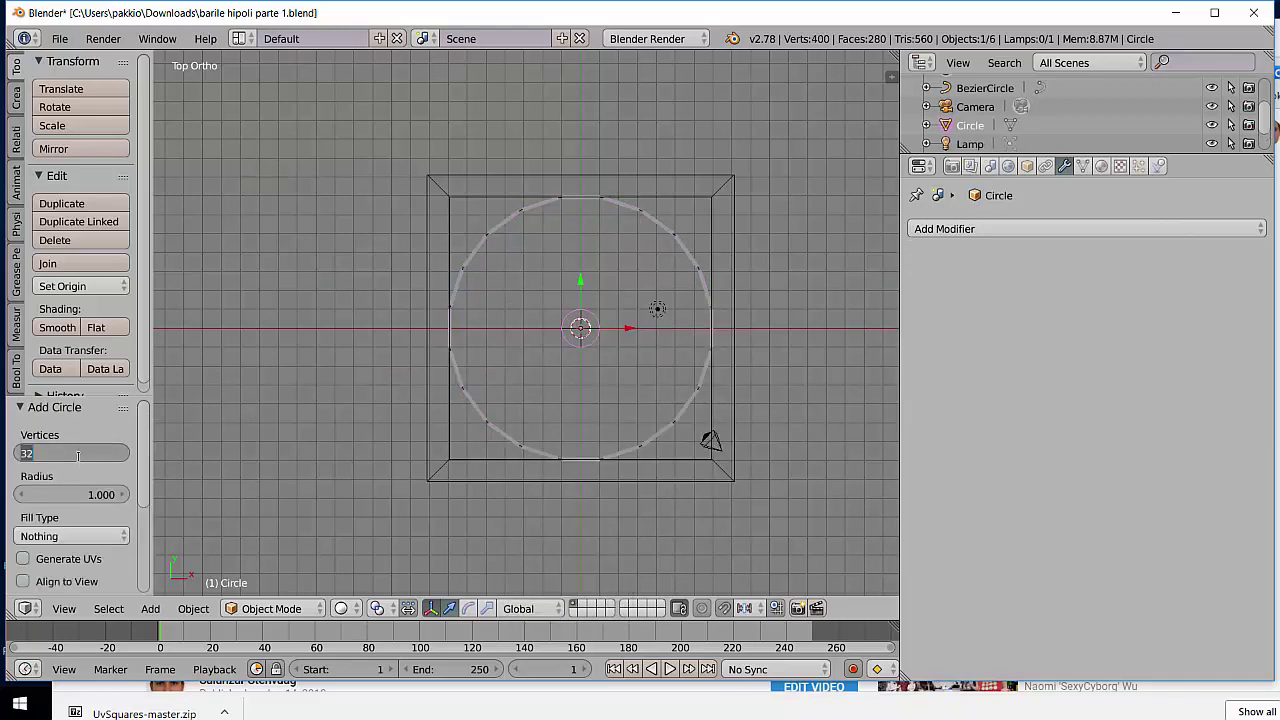
pyautogui.write('2')
pyautogui.press('Tab')
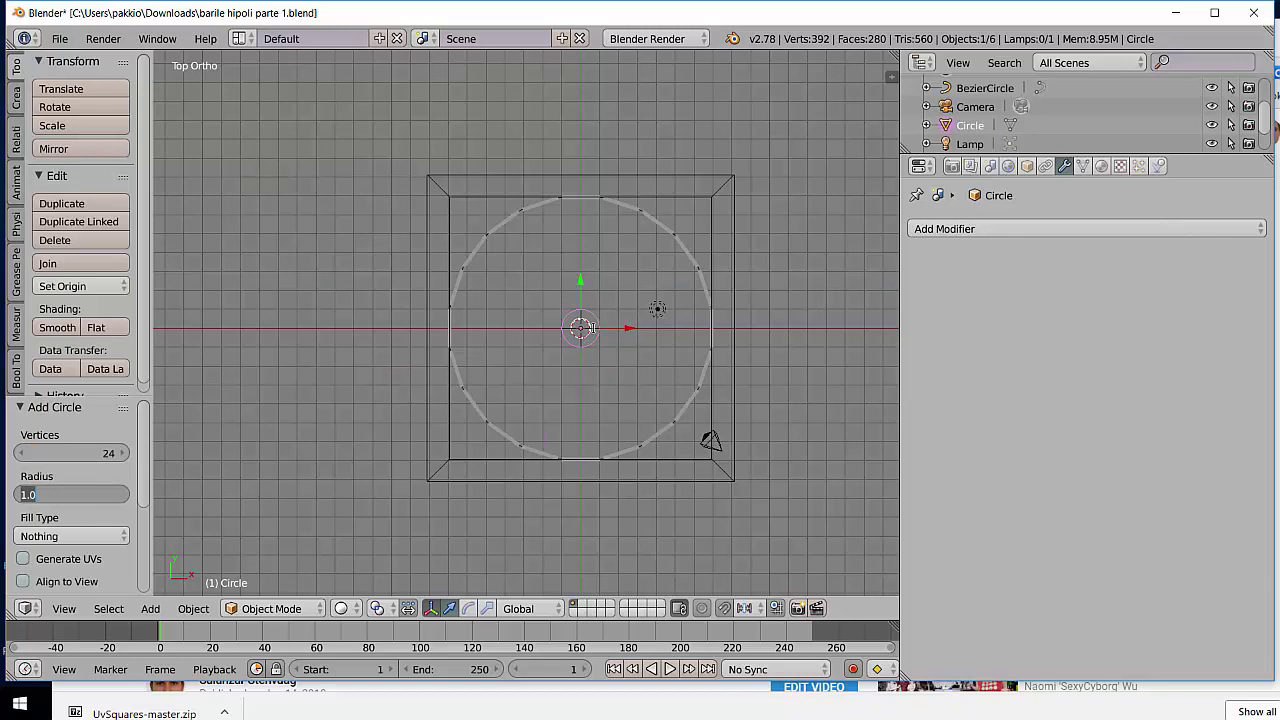
pyautogui.press('Return')
# Step: Scale the circle uniformly to 7.149 to match the ring of staves
pyautogui.press('s')
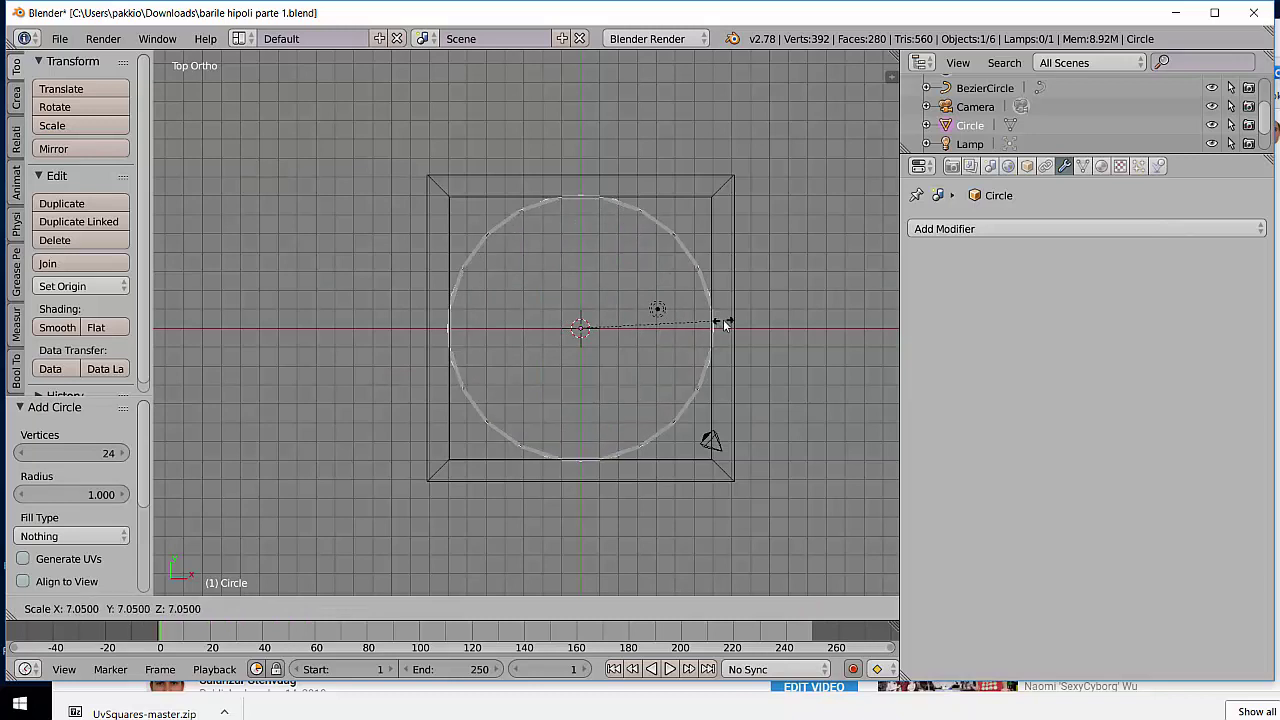
pyautogui.click(723, 321)
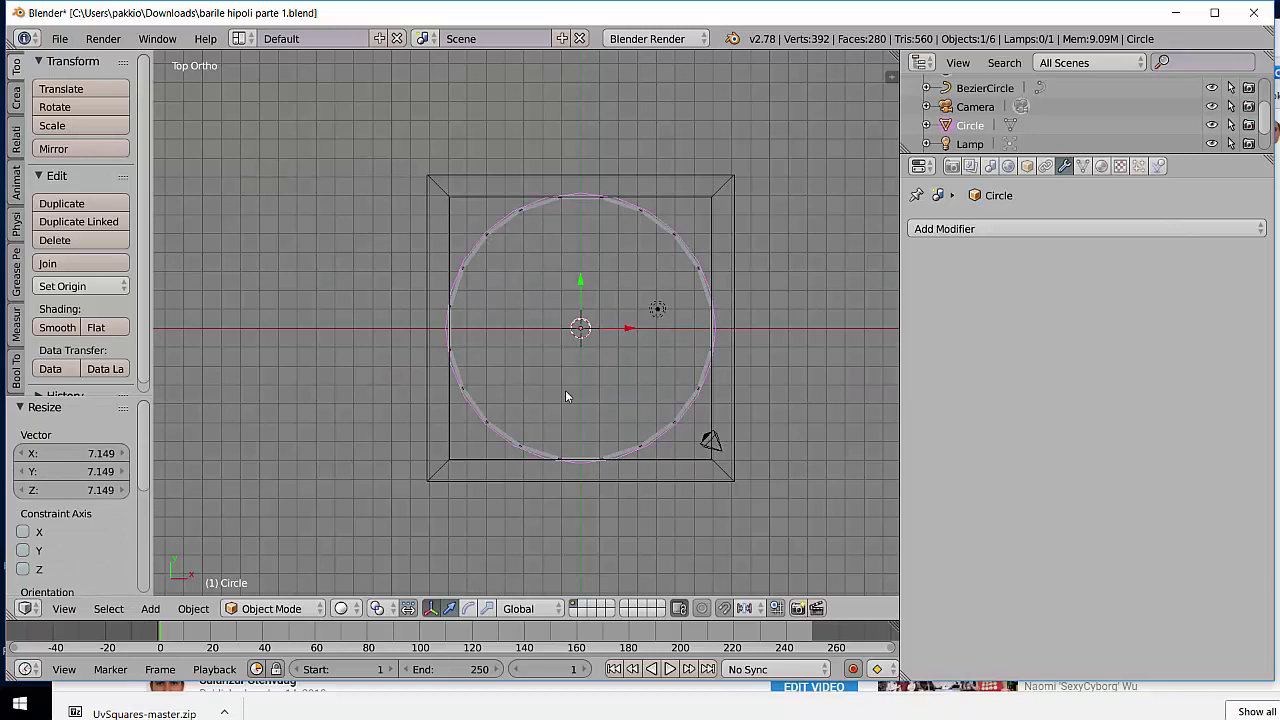
pyautogui.press('KP_1')
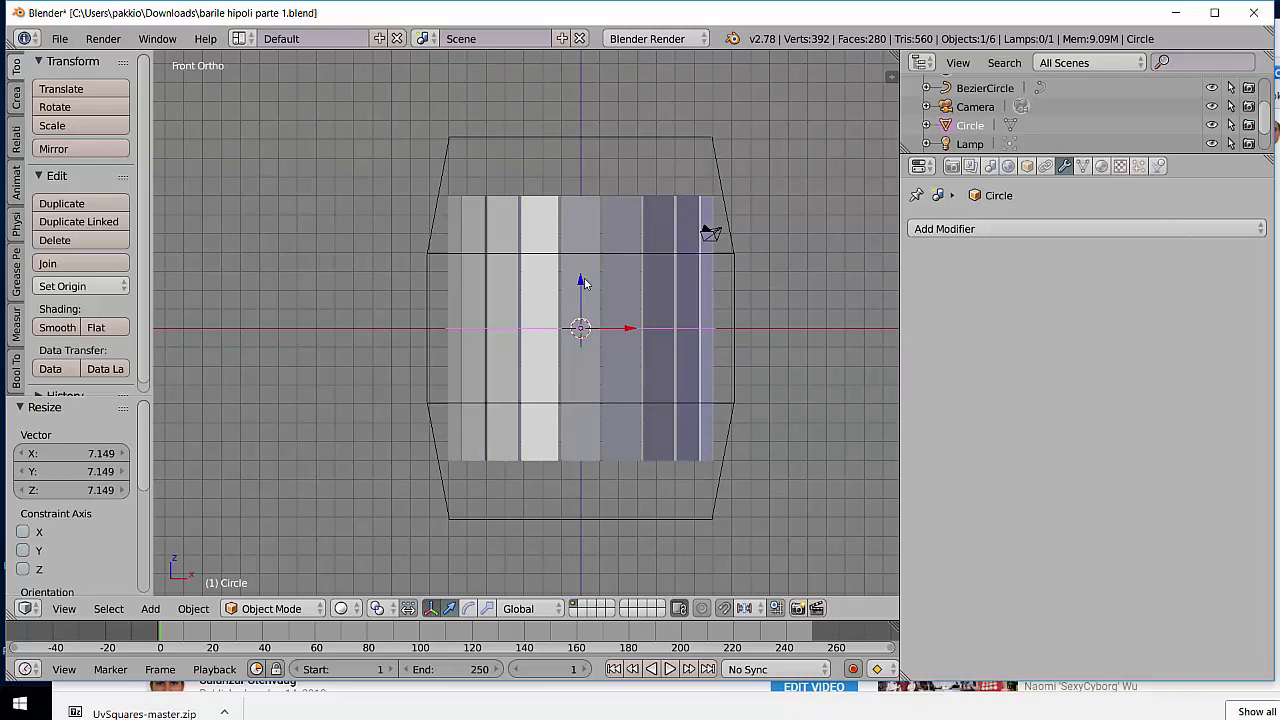
# Step: Raise the circle 4.056 units along Z and enter Edit Mode
pyautogui.moveTo(580, 284); pyautogui.dragTo(571, 207)
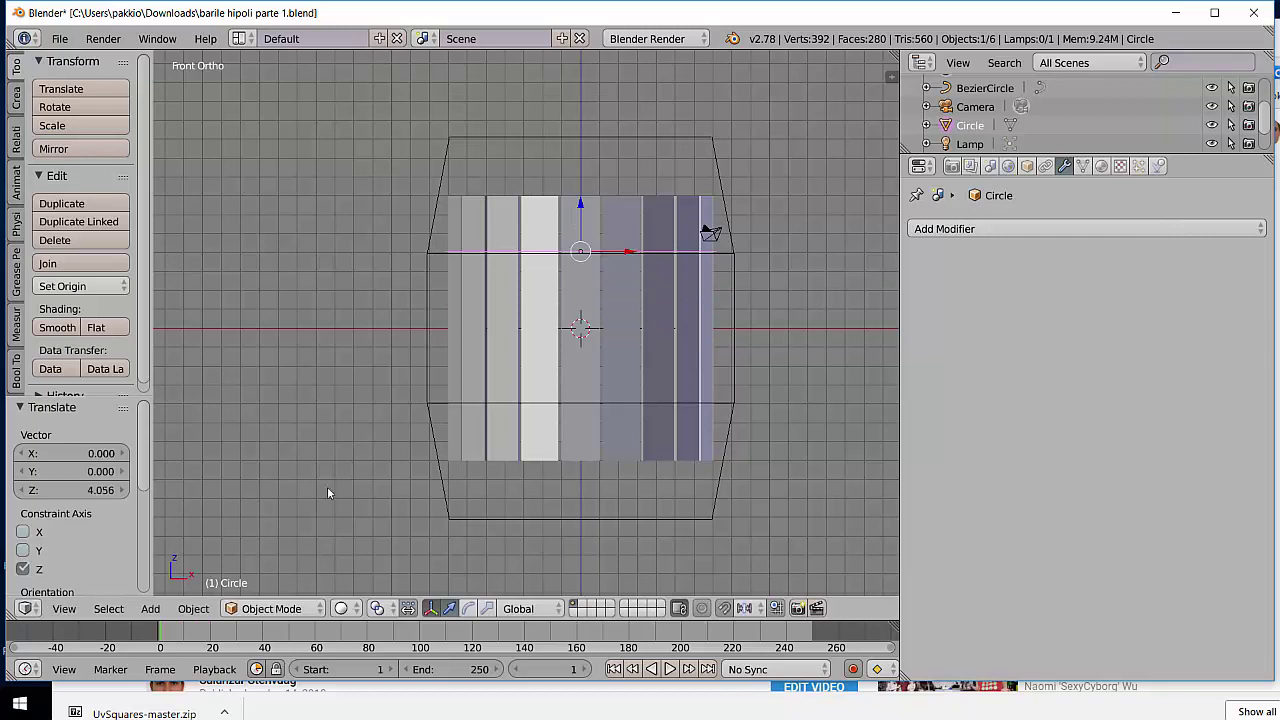
pyautogui.press('Tab')
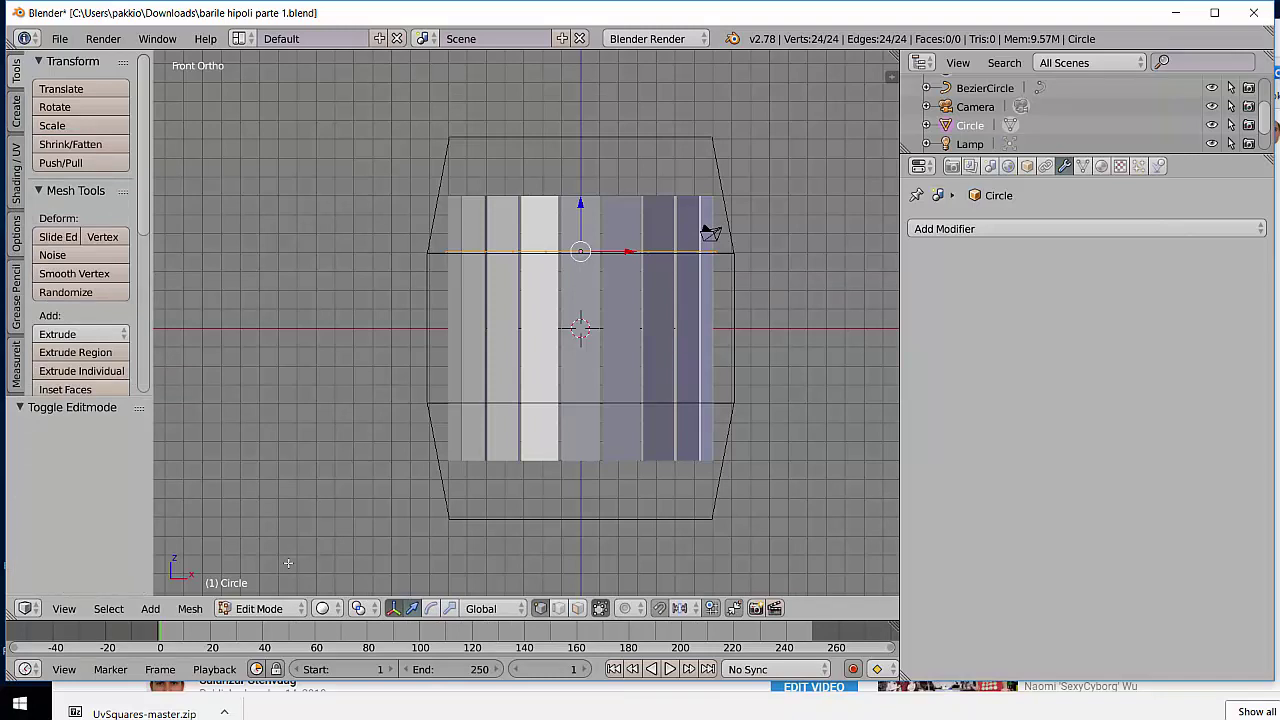
# Step: Extrude the circle 0.811 units down along Z into a band, then select it all
pyautogui.press('e')
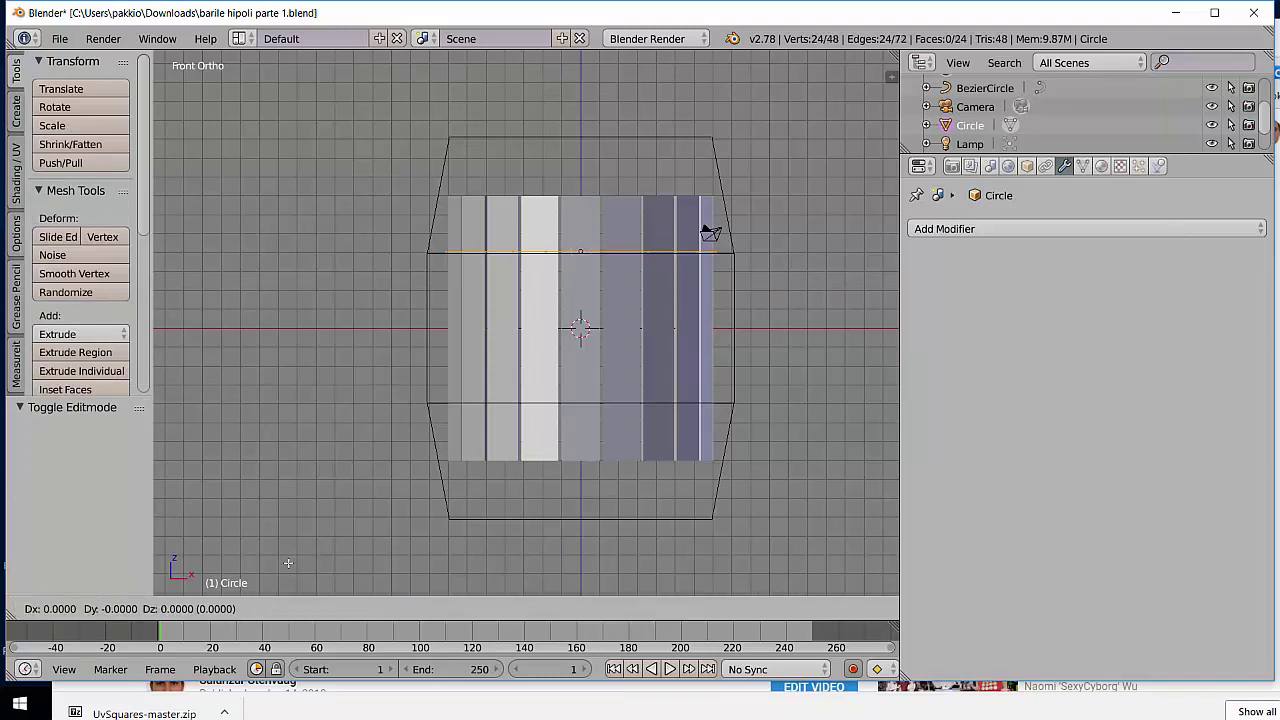
pyautogui.press('z')
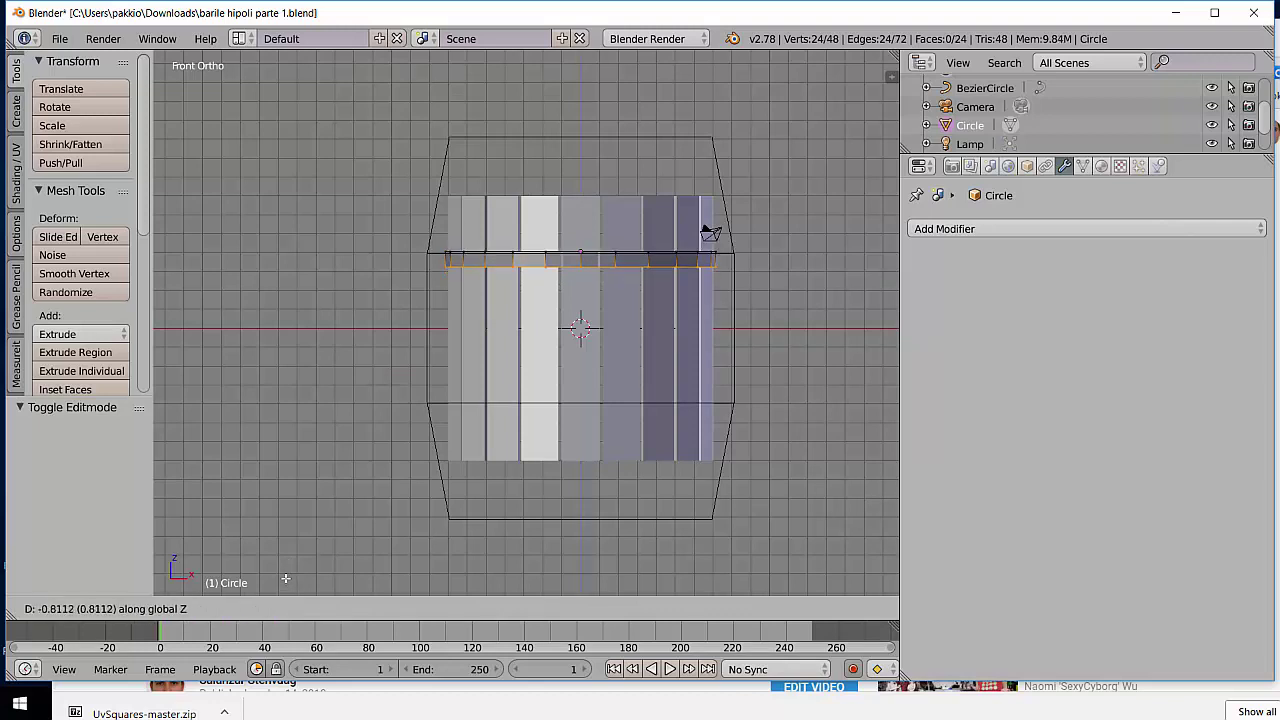
pyautogui.click(285, 578)
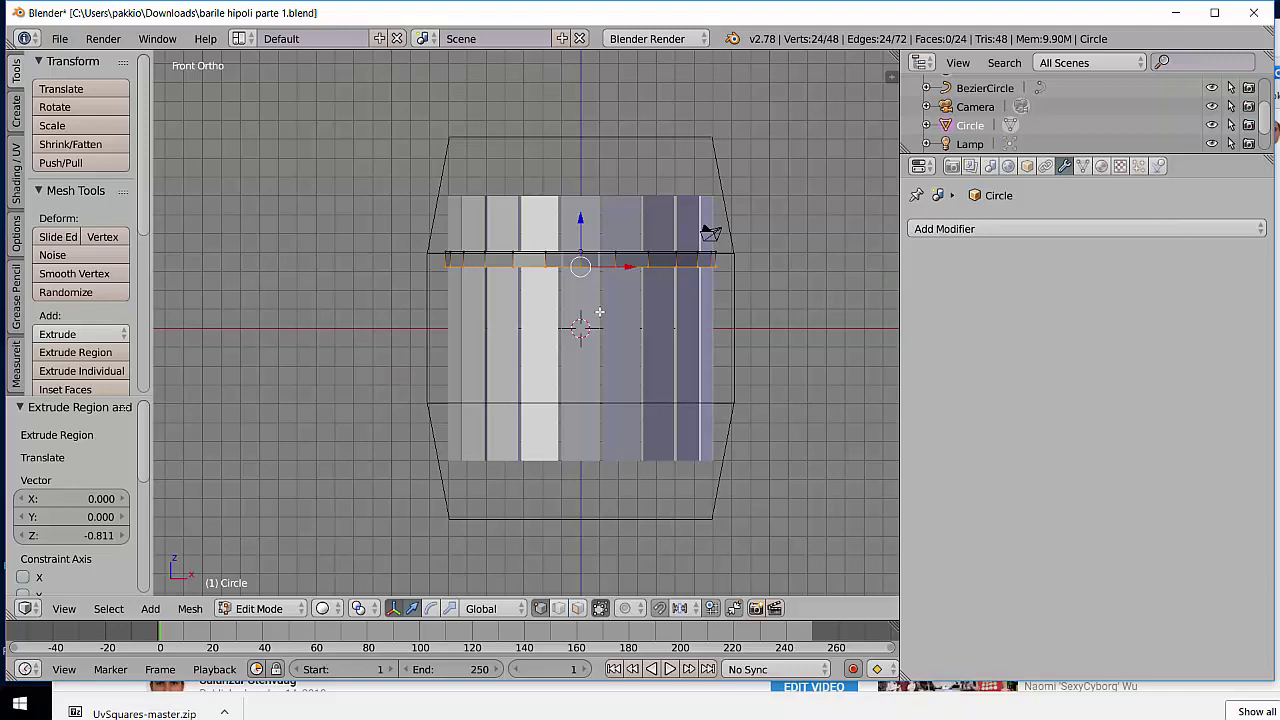
pyautogui.moveTo(609, 299)
pyautogui.mouseDown(button='middle')
pyautogui.moveTo(613, 374)
pyautogui.moveTo(597, 374)
pyautogui.moveTo(550, 330)
pyautogui.moveTo(553, 300)
pyautogui.moveTo(533, 266)
pyautogui.moveTo(439, 243)
pyautogui.moveTo(481, 322)
pyautogui.mouseUp(button='middle')
pyautogui.scroll(2, 553, 300)
pyautogui.moveTo(484, 368); pyautogui.dragTo(484, 371, button='middle')
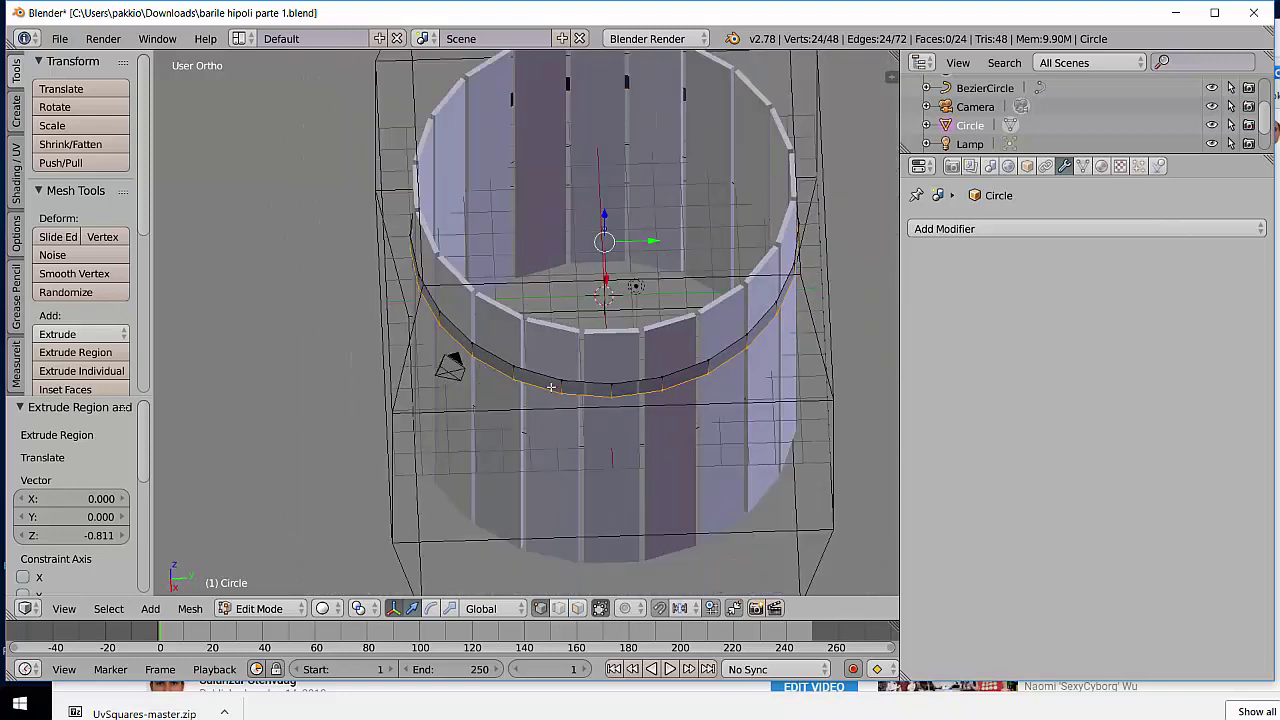
pyautogui.press('l')
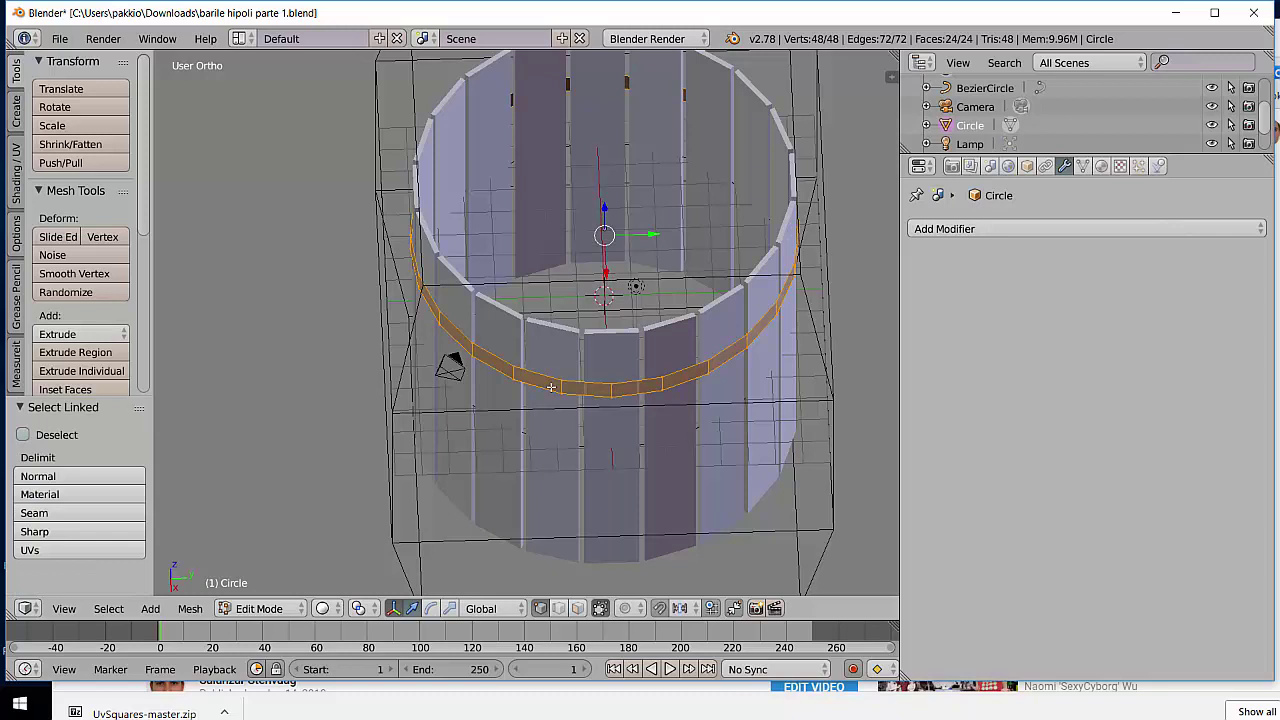
# Step: Extrude the band and scale it outward by 1.043 to thicken the hoop
pyautogui.press('e')
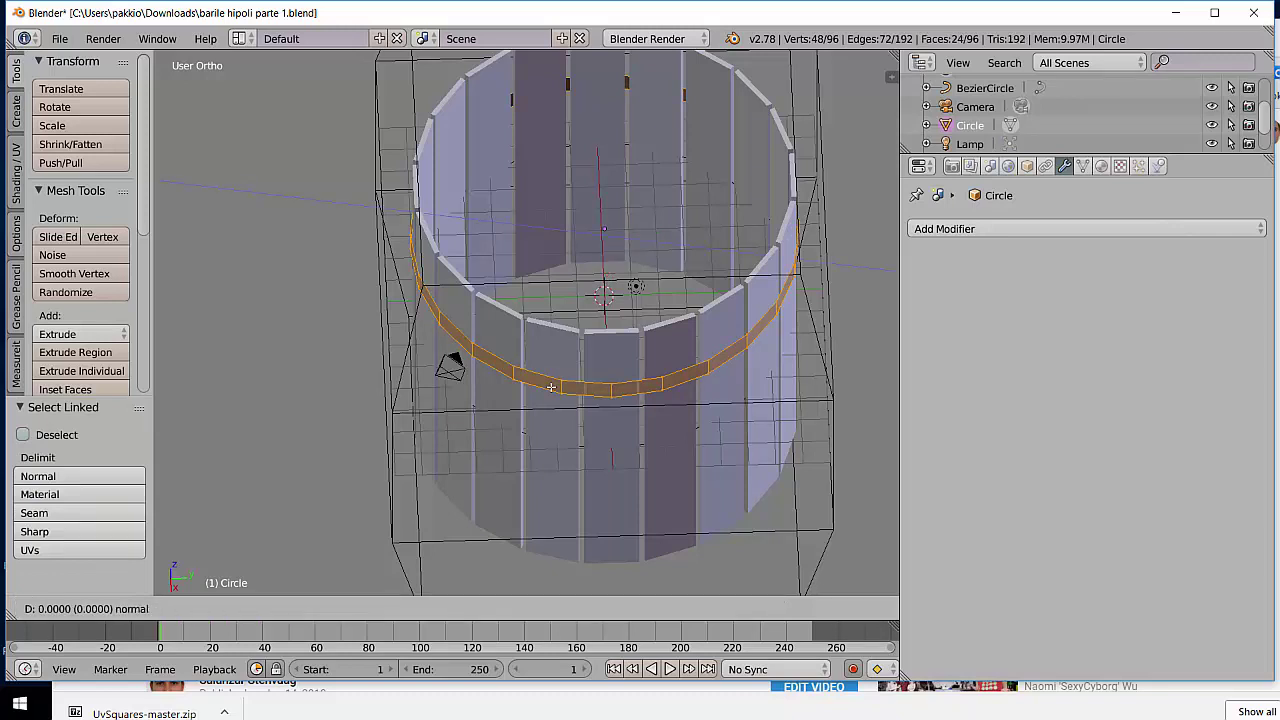
pyautogui.press('s')
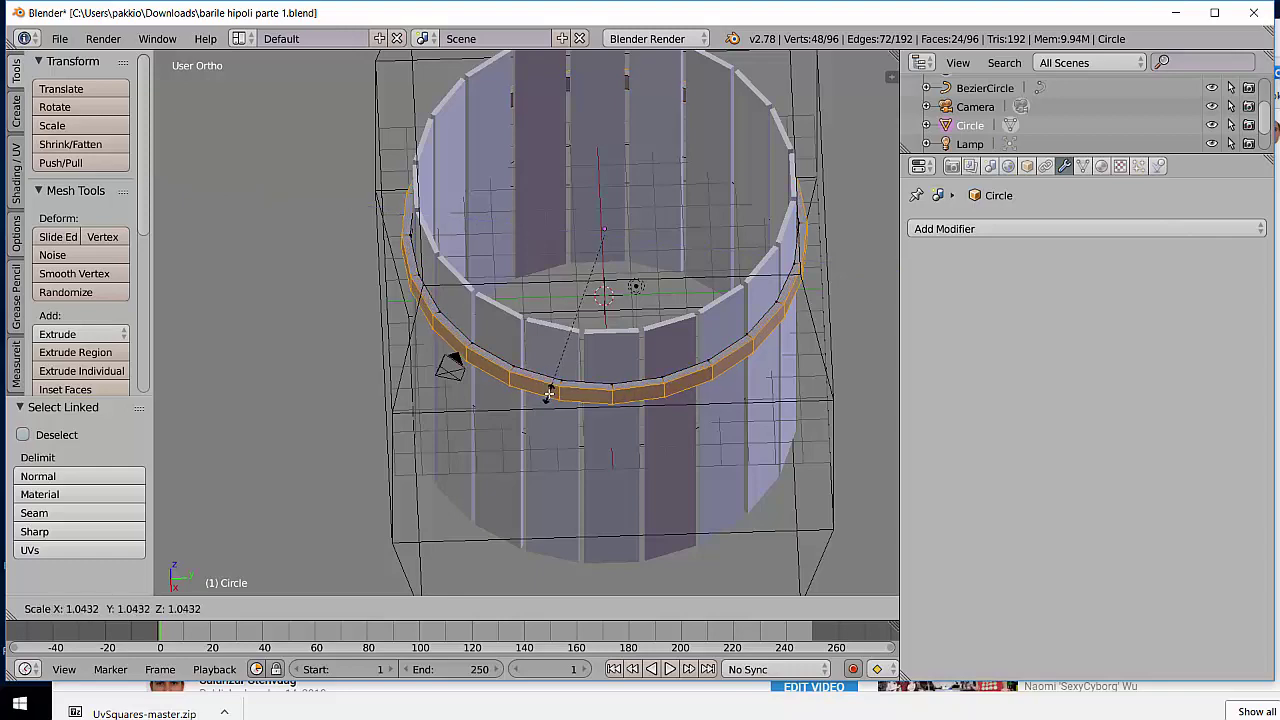
pyautogui.click(548, 393)
# Step: Check the hoop from front and tilted views, trying and undoing an upward move
pyautogui.press('KP_1')
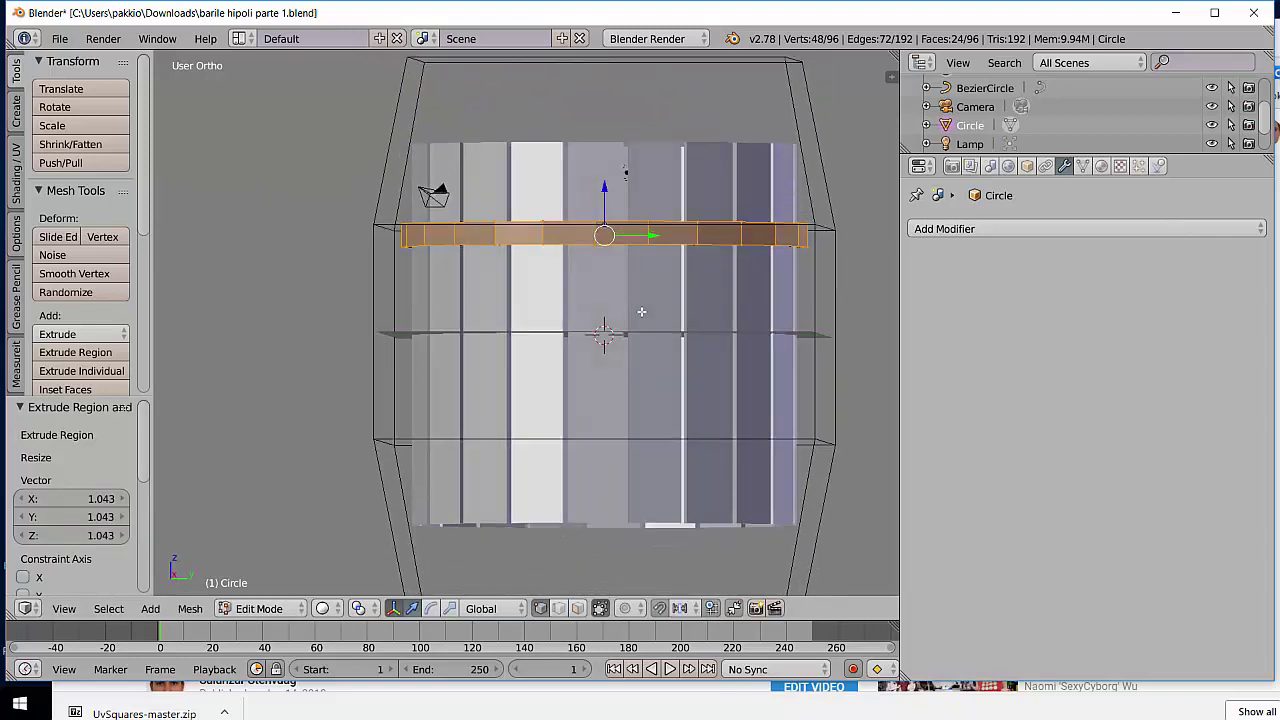
pyautogui.press('KP_8')
pyautogui.press('KP_8')
pyautogui.press('KP_8')
pyautogui.press('KP_2')
pyautogui.press('KP_2')
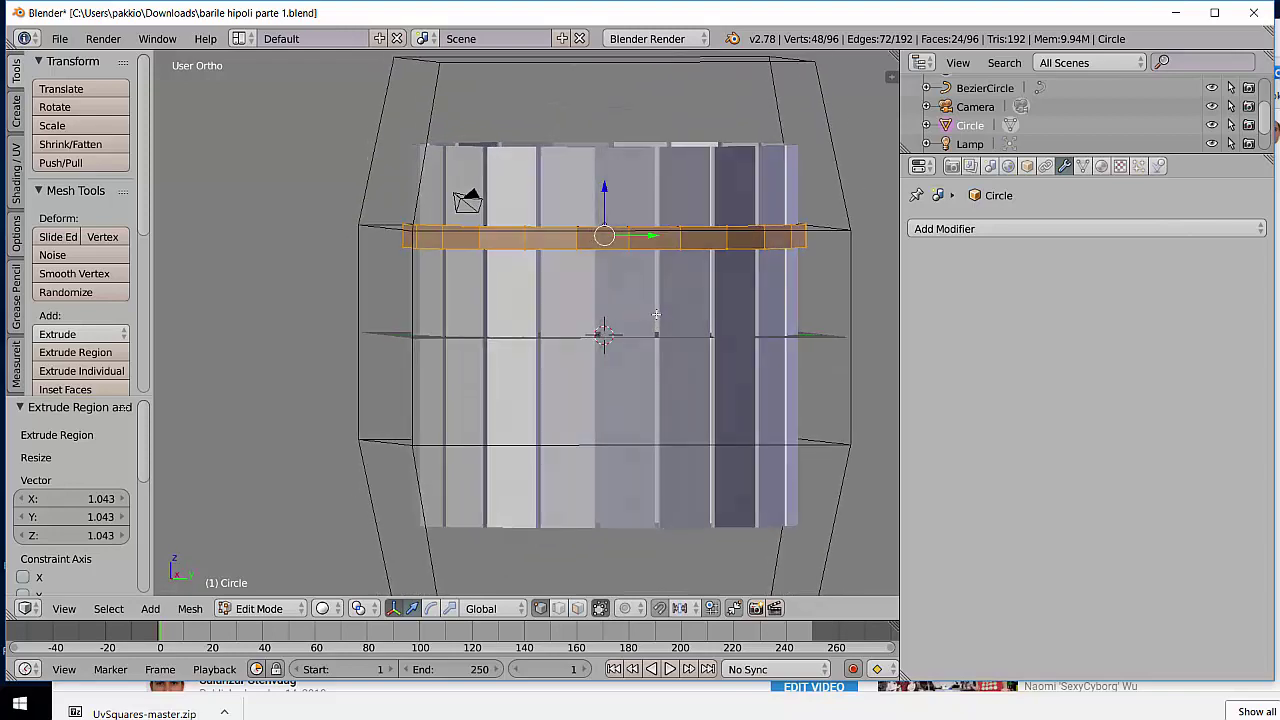
pyautogui.press('KP_2')
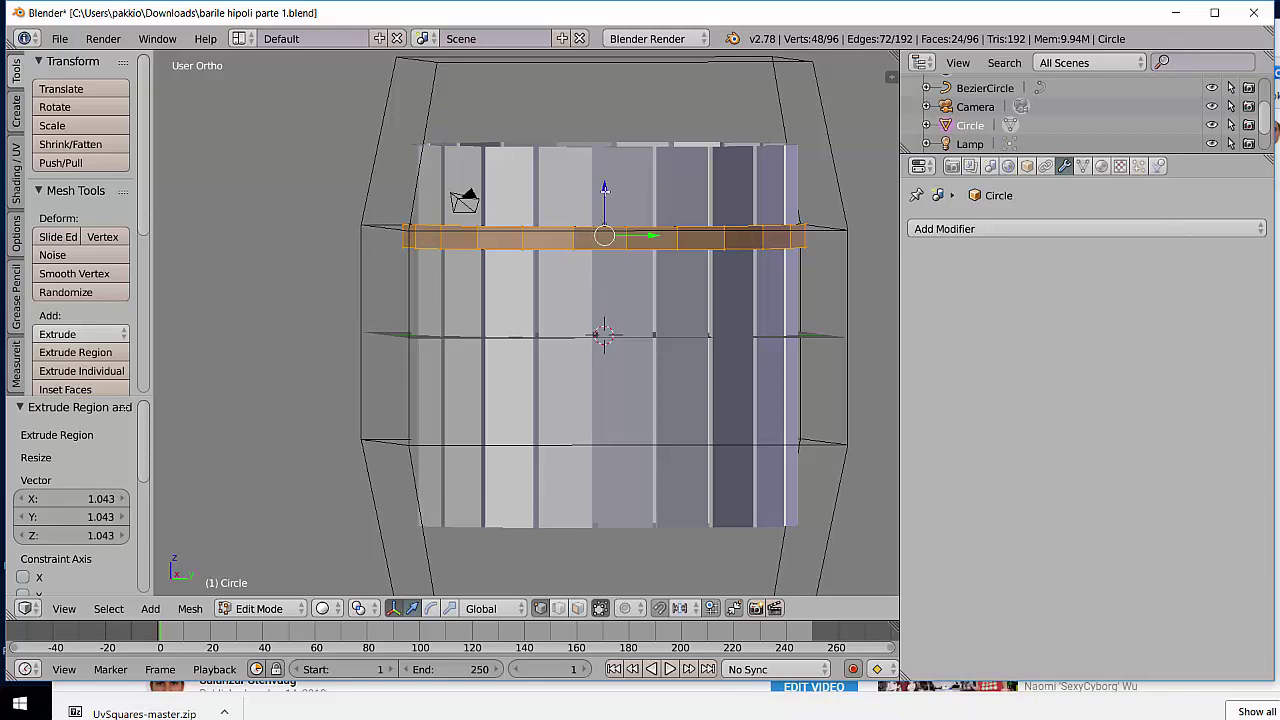
pyautogui.moveTo(604, 188); pyautogui.dragTo(598, 152)
pyautogui.hotkey('ctrl', 'z')
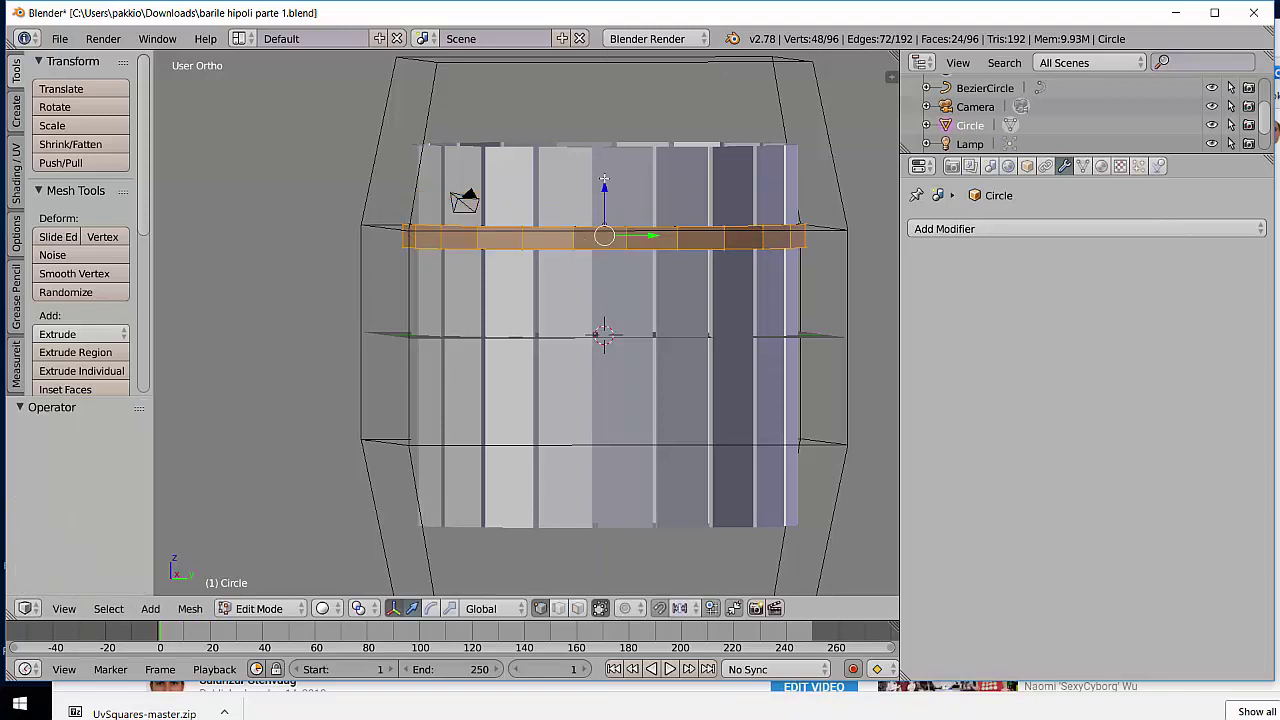
pyautogui.moveTo(604, 190); pyautogui.dragTo(603, 165)
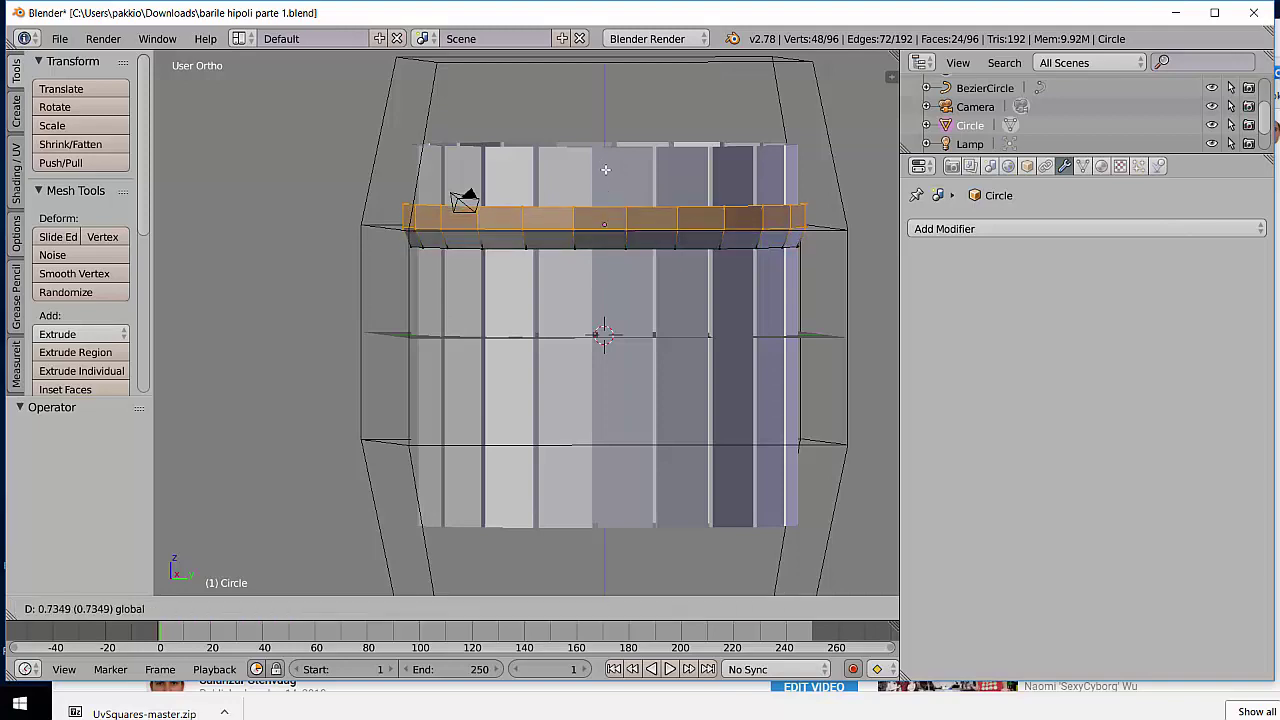
pyautogui.hotkey('ctrl', 'z')
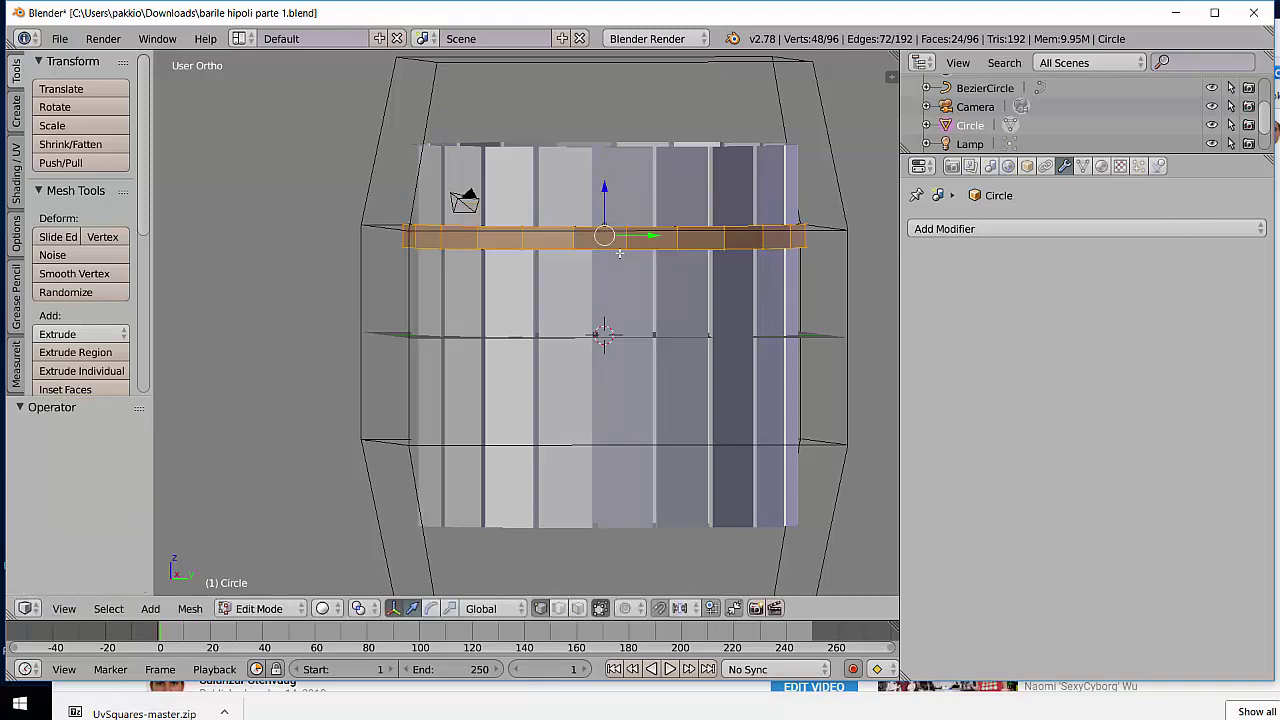
pyautogui.moveTo(645, 308)
pyautogui.mouseDown(button='middle')
pyautogui.moveTo(623, 368)
pyautogui.moveTo(605, 259)
pyautogui.mouseUp(button='middle')
pyautogui.press('l')
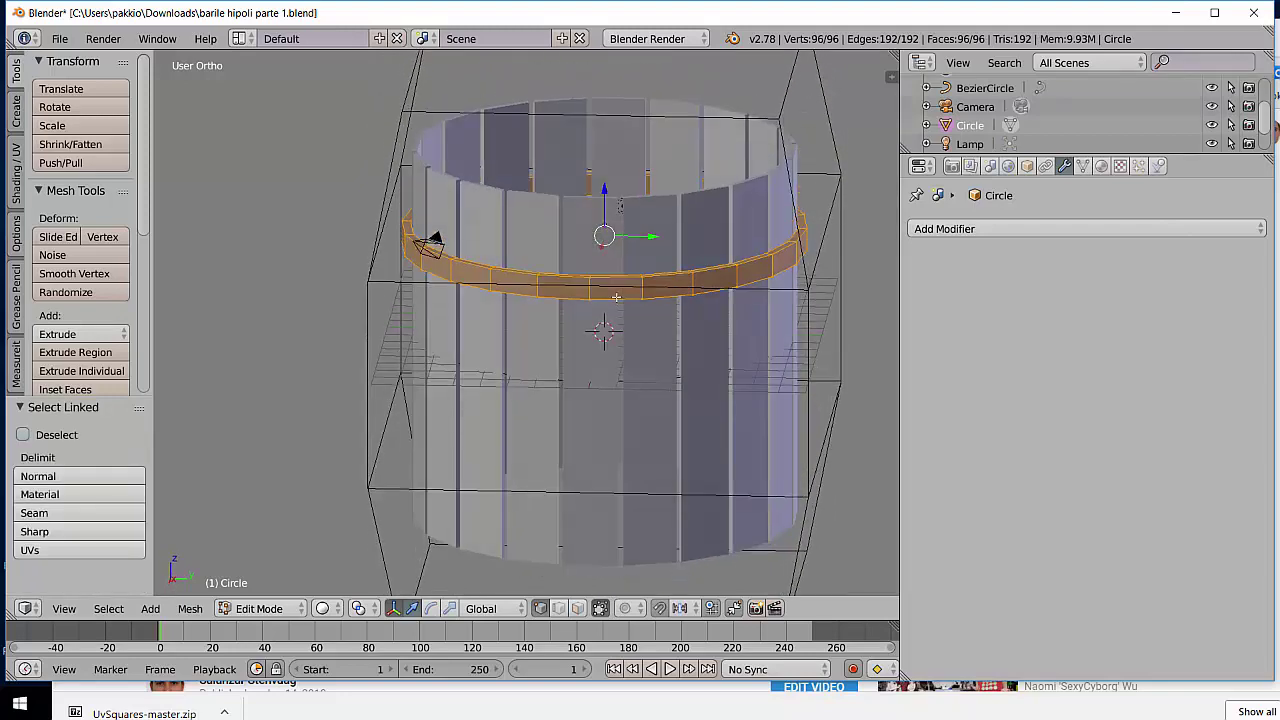
pyautogui.press('KP_1')
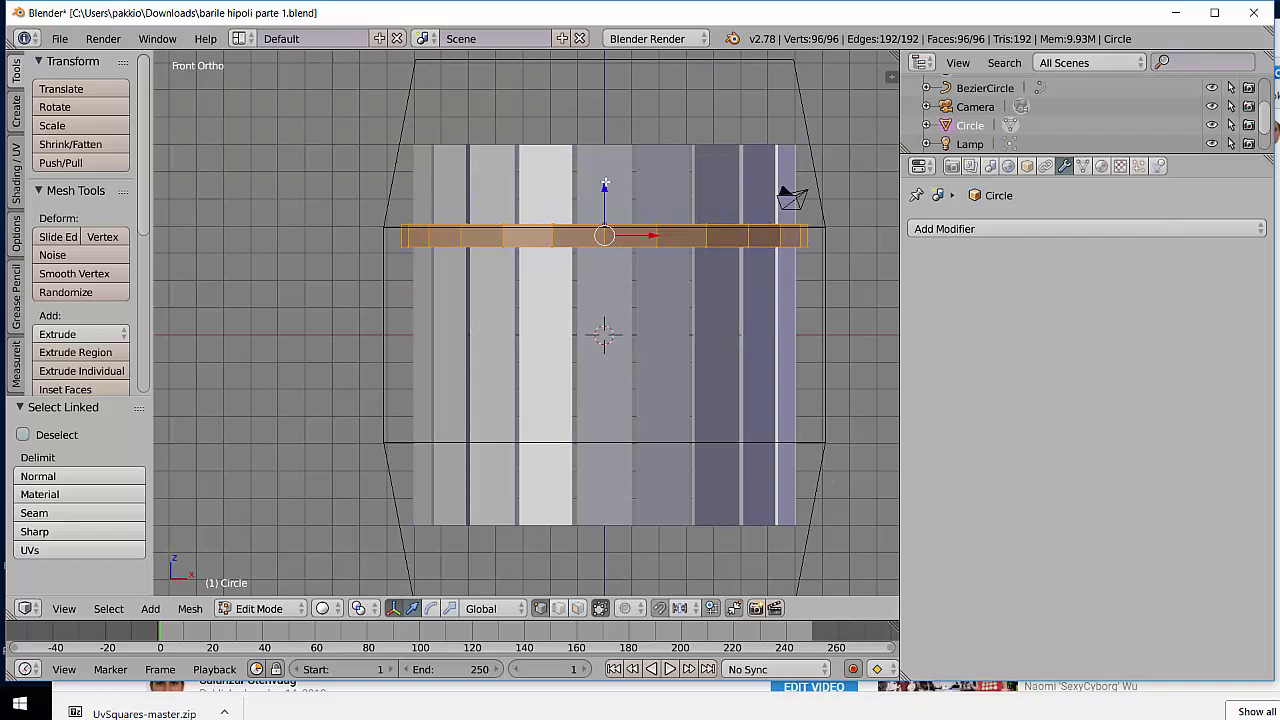
pyautogui.moveTo(604, 188); pyautogui.dragTo(603, 154)
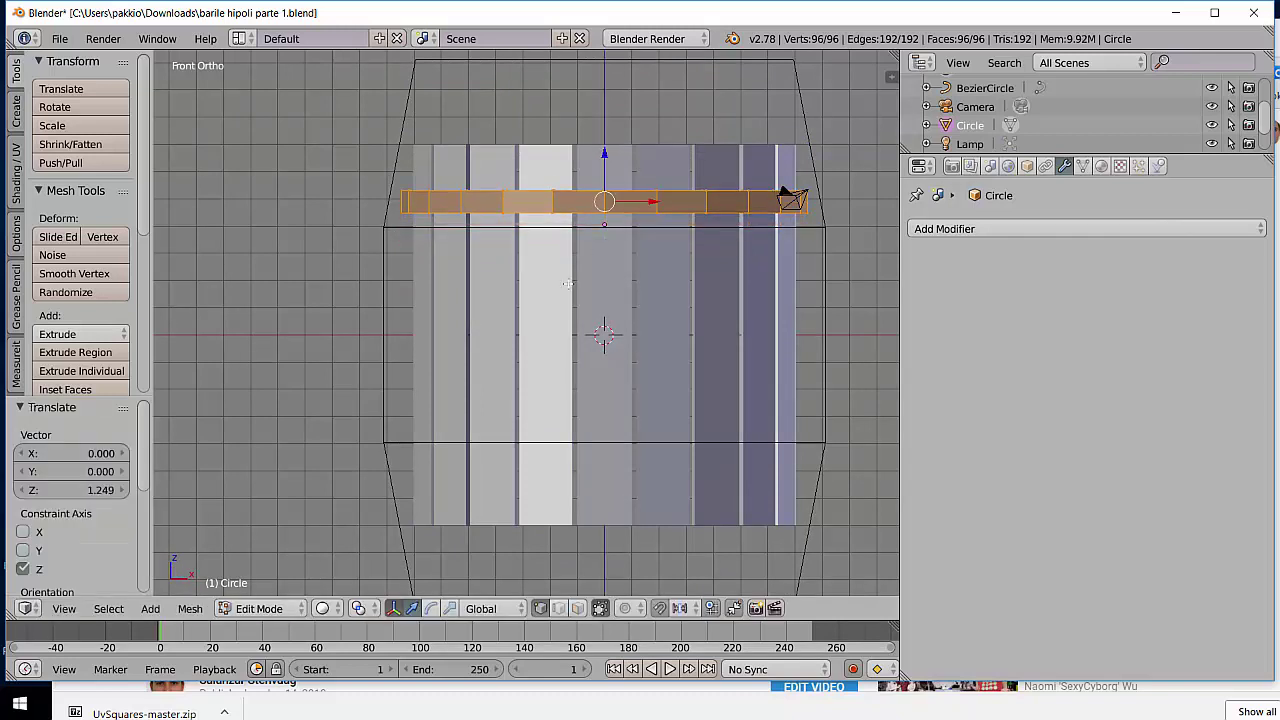
# Step: Duplicate the hoop ring and place the copy just below the first hoop
pyautogui.hotkey('shift', 'd')
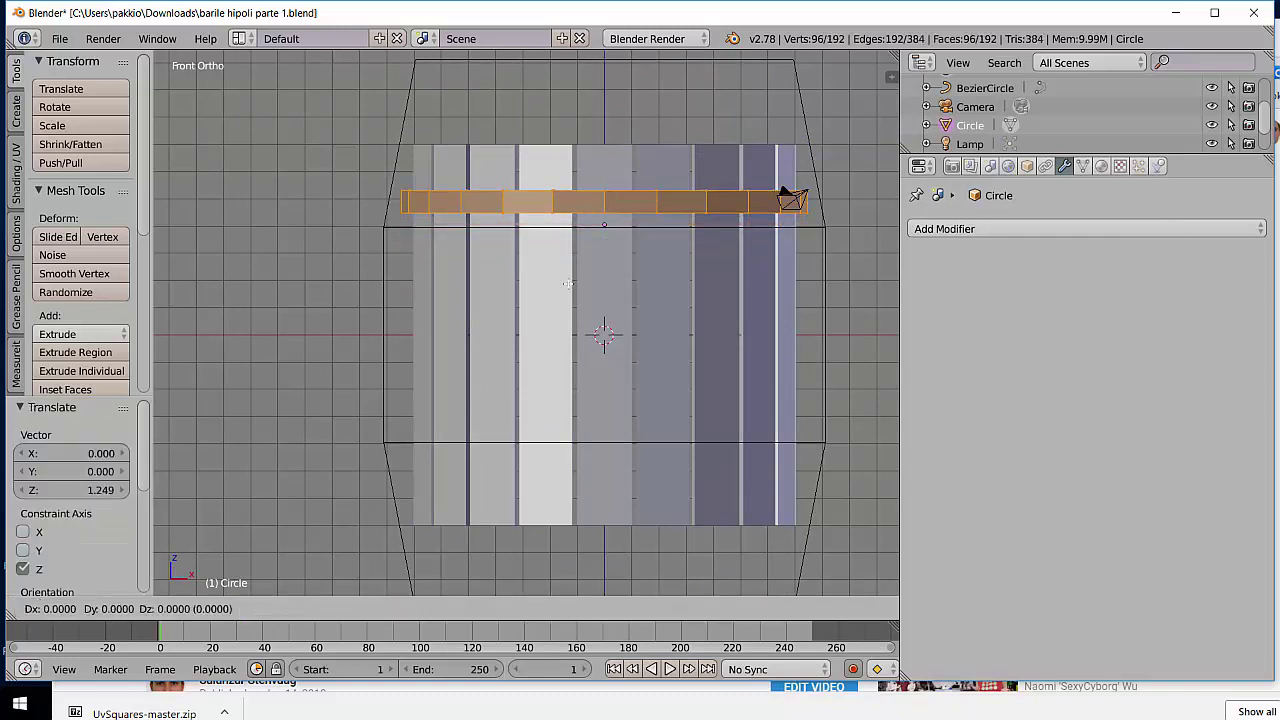
pyautogui.press('z')
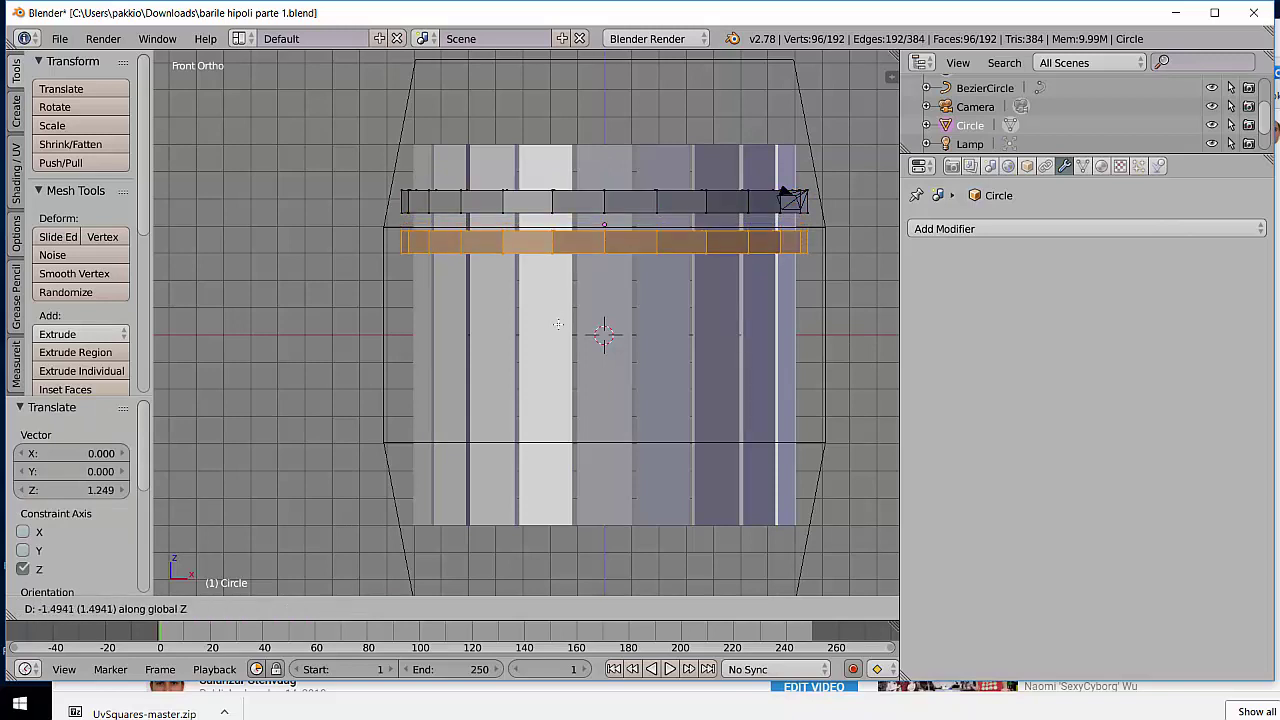
pyautogui.click(558, 323)
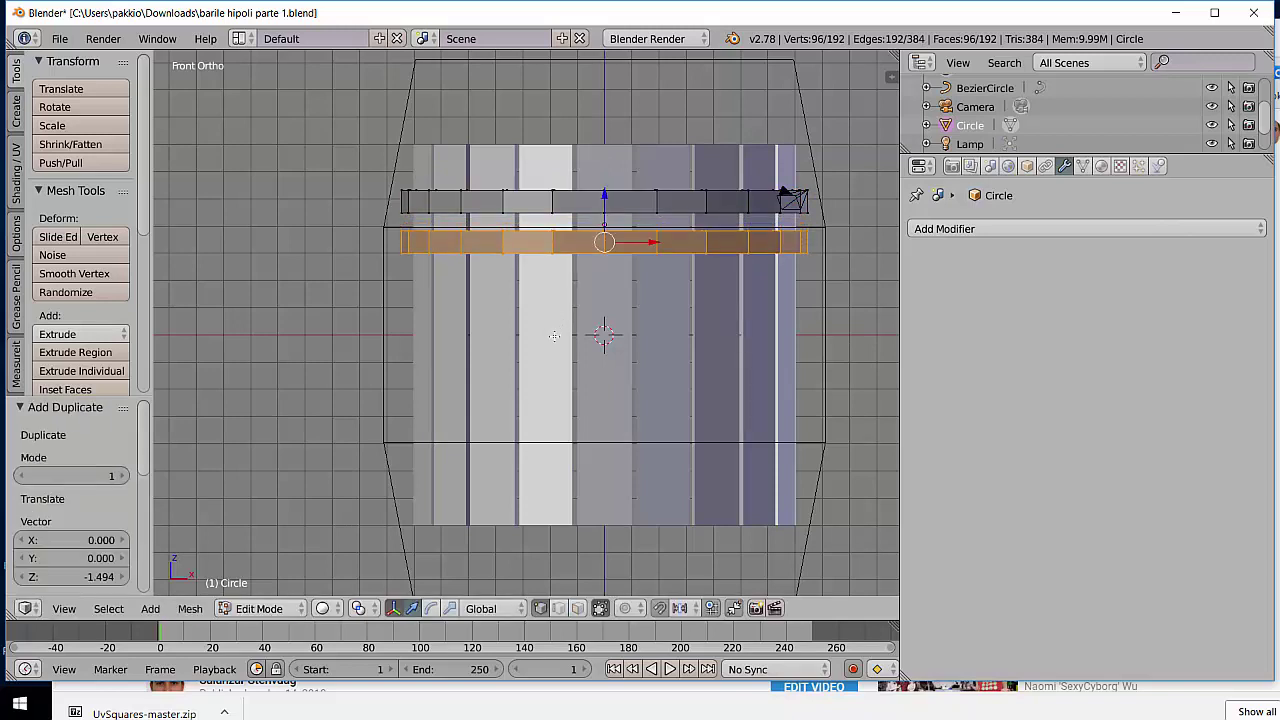
pyautogui.hotkey('shift', 's')
pyautogui.press('Escape')
# Step: Add two more hoop copies near the barrel's bottom, the last lowered 1.421 units
pyautogui.hotkey('shift', 'd')
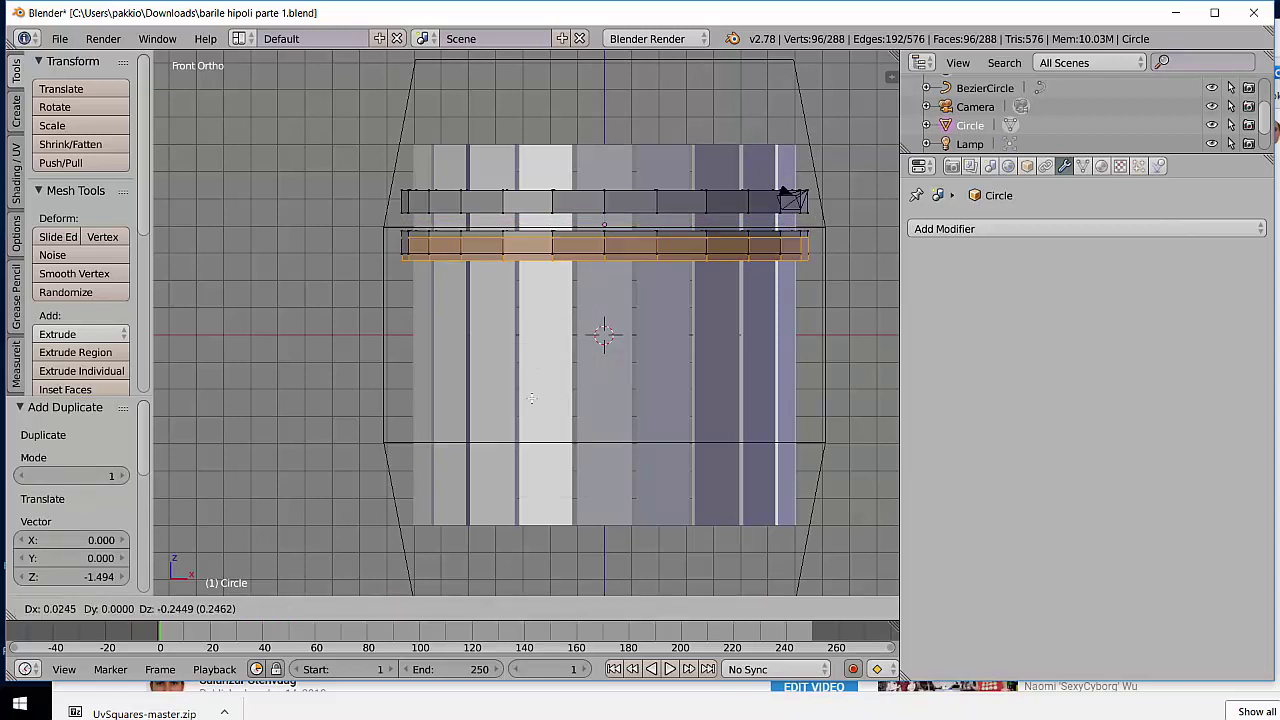
pyautogui.press('z')
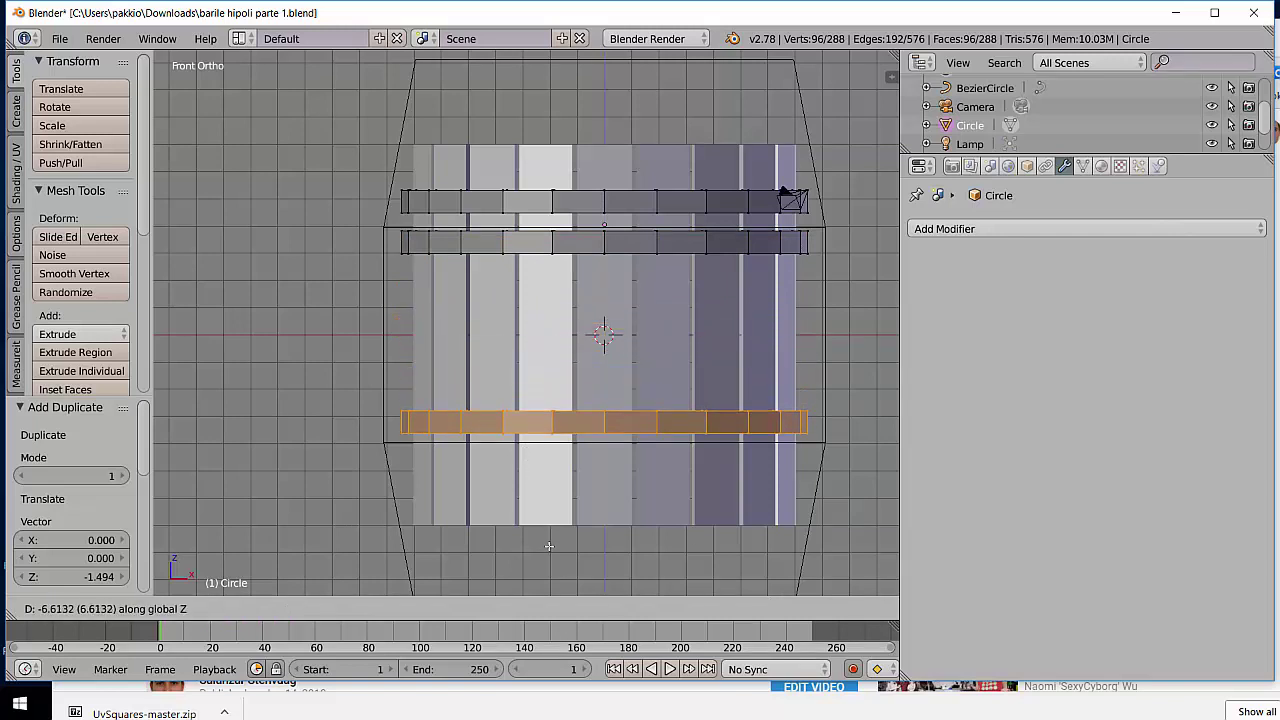
pyautogui.click(549, 549)
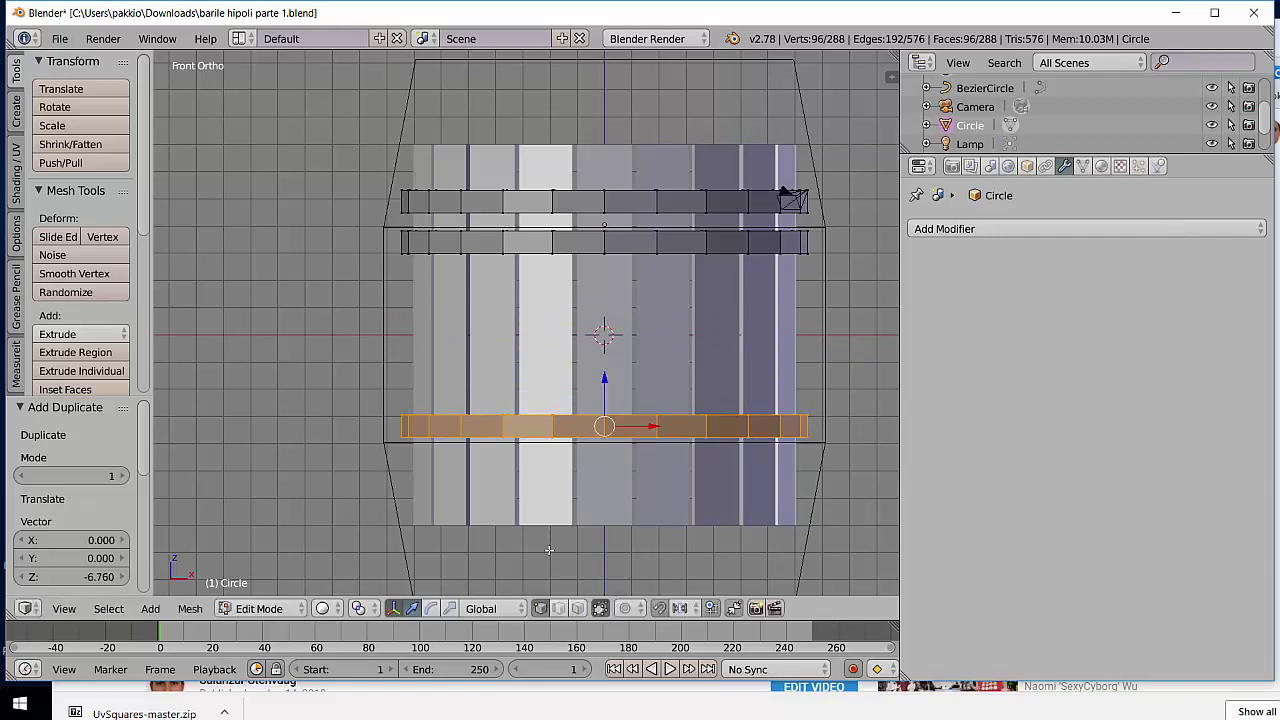
pyautogui.hotkey('shift', 'd')
pyautogui.press('z')
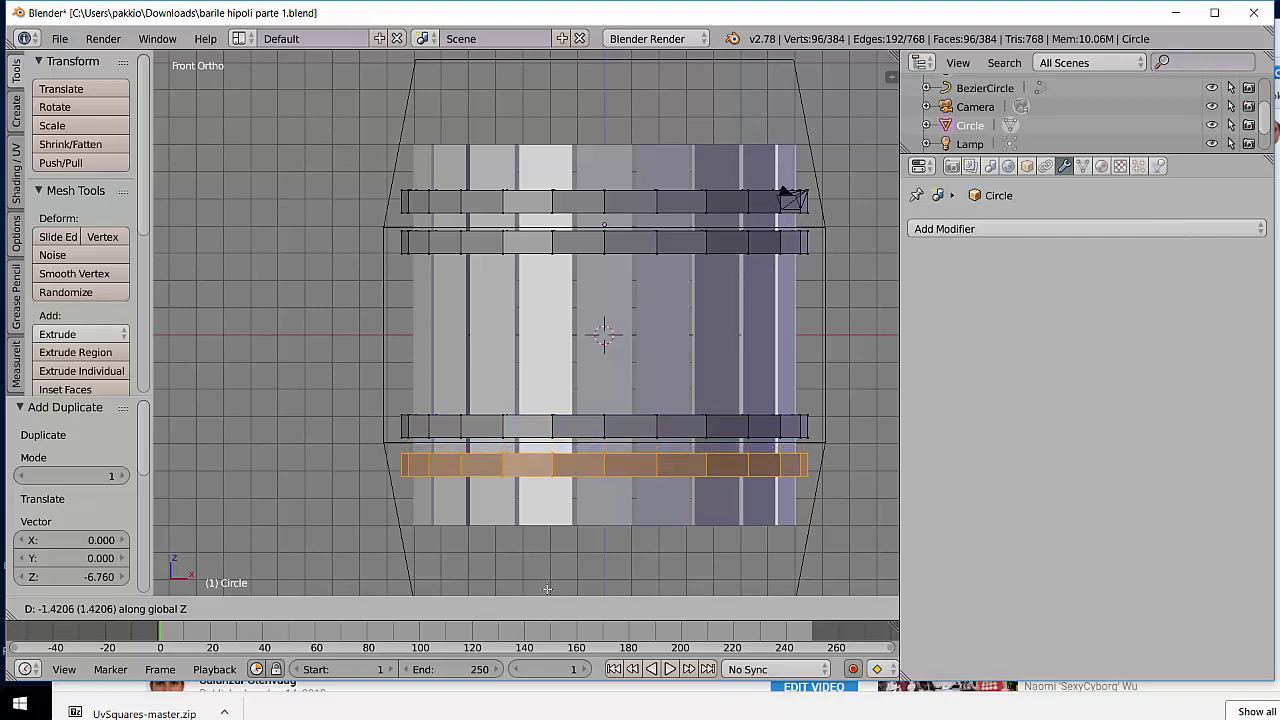
pyautogui.click(547, 589)
# Step: Select the doga staves in Object Mode and show their Lattice modifier in the viewport
pyautogui.moveTo(595, 316)
pyautogui.mouseDown(button='middle')
pyautogui.moveTo(595, 341)
pyautogui.moveTo(574, 313)
pyautogui.moveTo(588, 321)
pyautogui.mouseUp(button='middle')
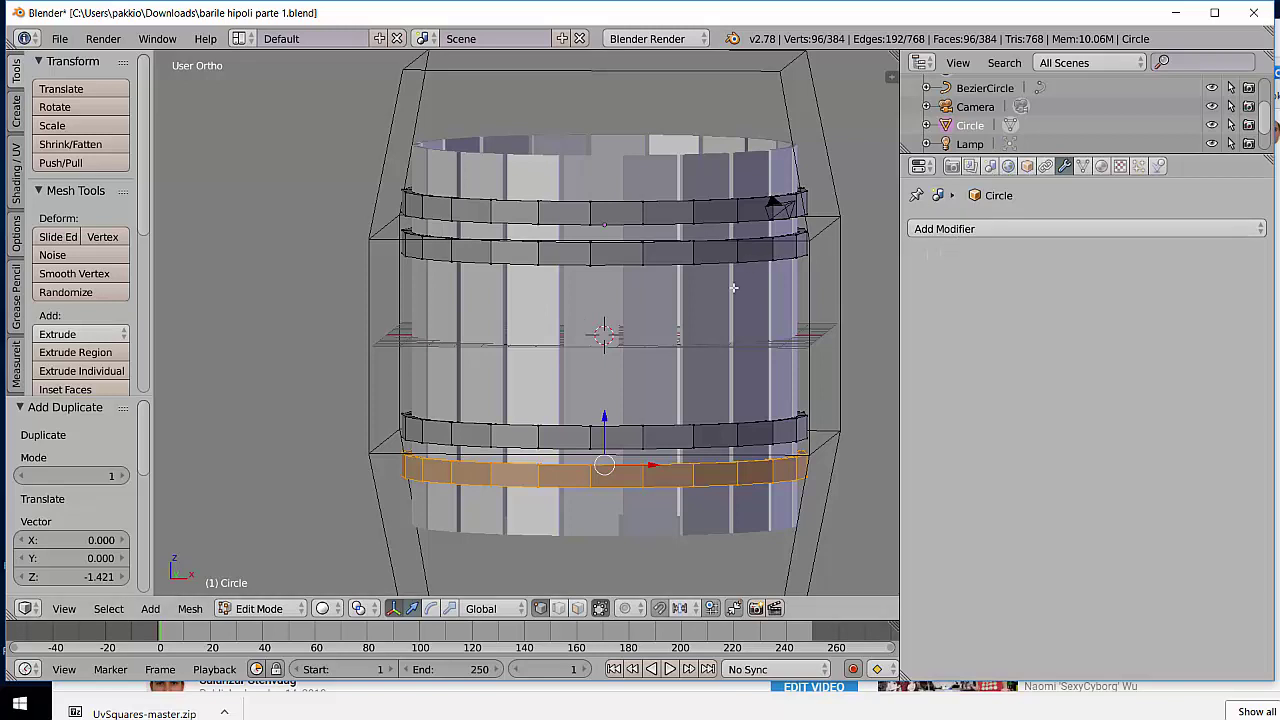
pyautogui.press('Tab')
pyautogui.rightClick(646, 312)
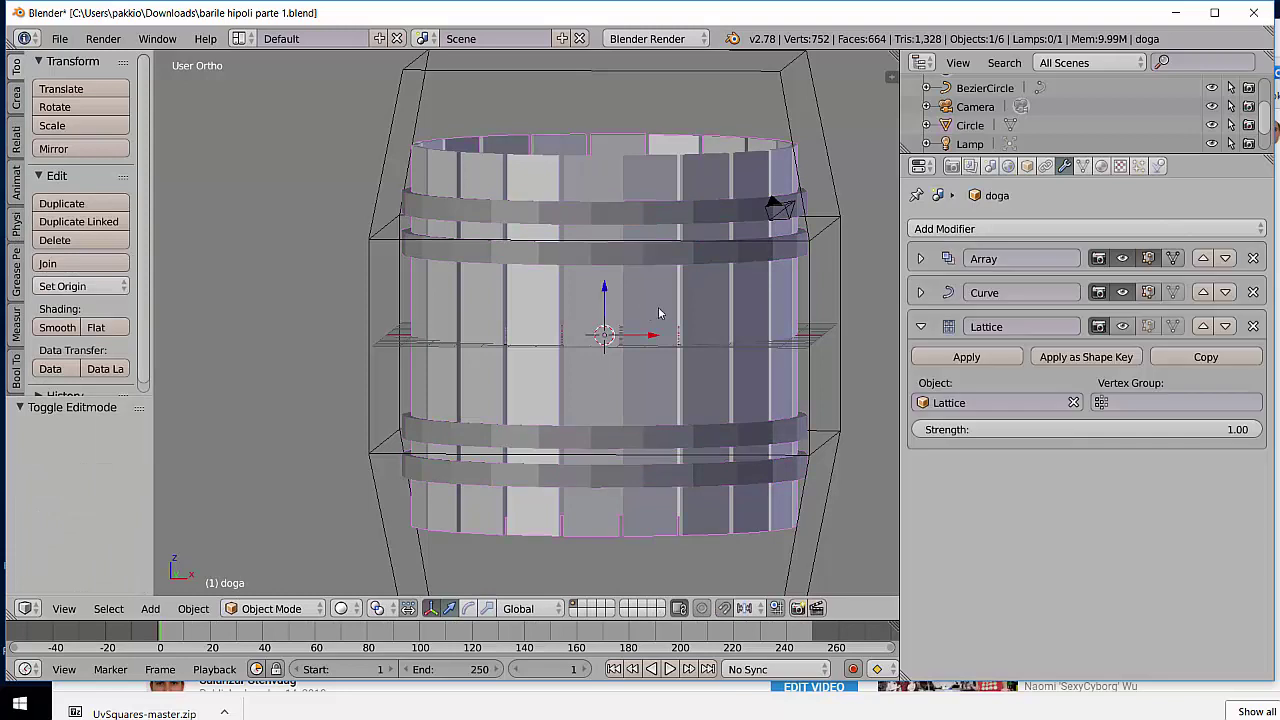
pyautogui.click(1122, 327)
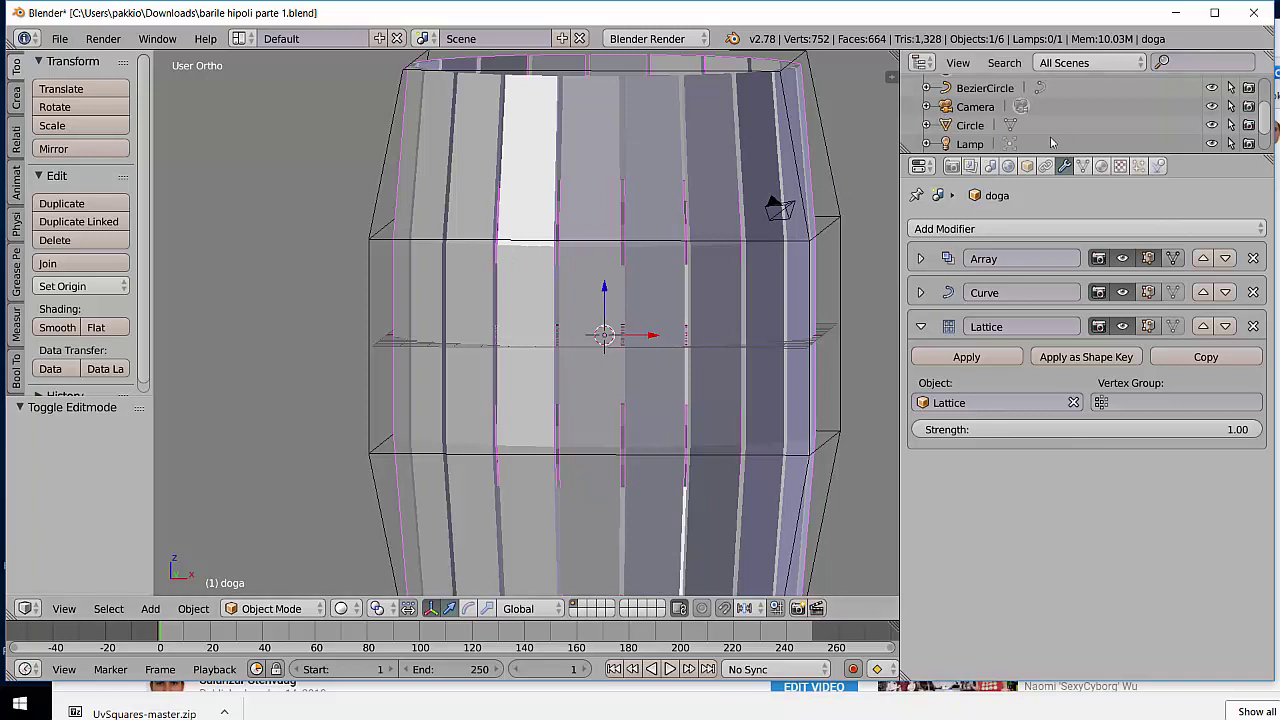
pyautogui.scroll(-2, 997, 116)
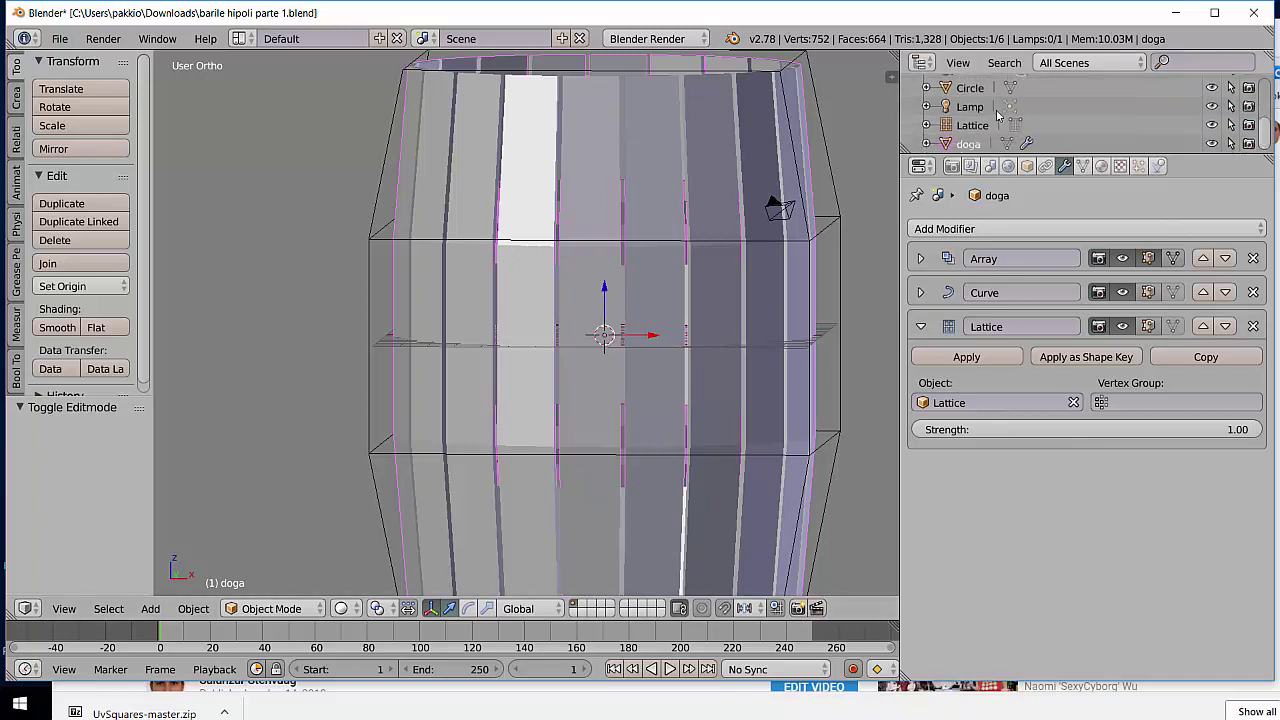
pyautogui.scroll(2, 966, 150)
pyautogui.scroll(1, 966, 150)
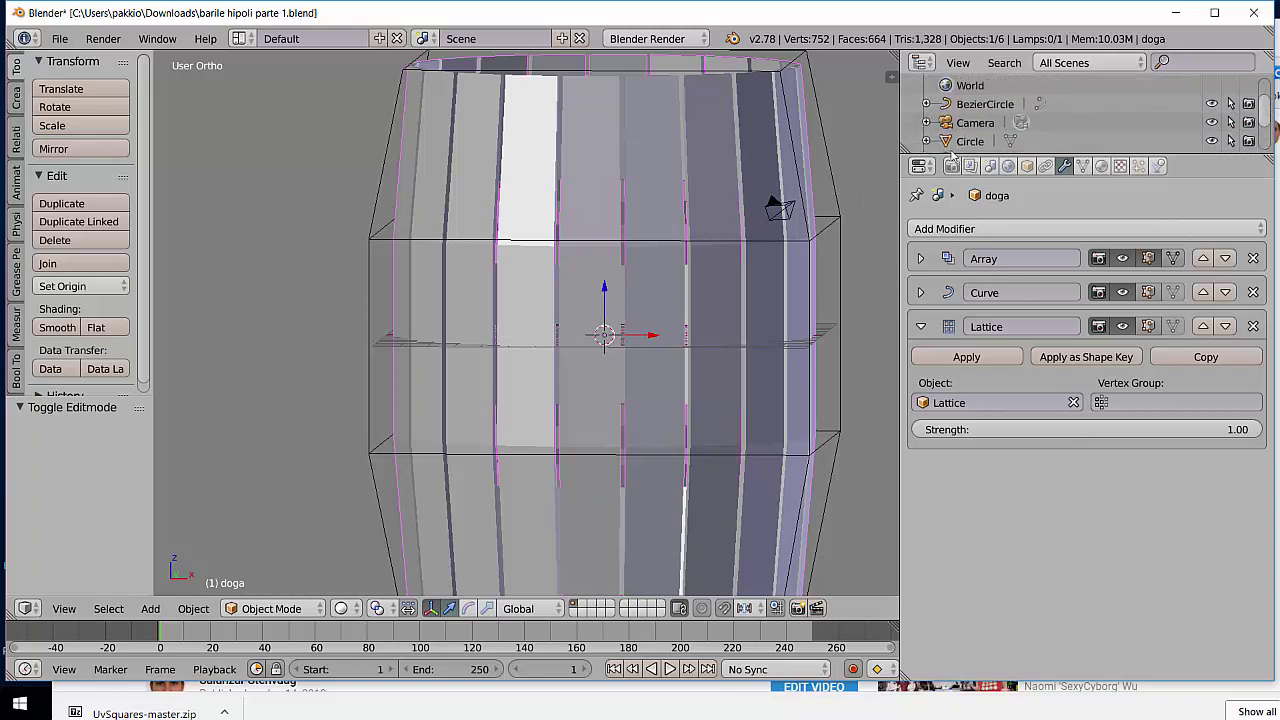
pyautogui.scroll(-1, 950, 158)
# Step: Rename the Circle hoop object to 'anelli' in the Outliner
pyautogui.click(975, 116)
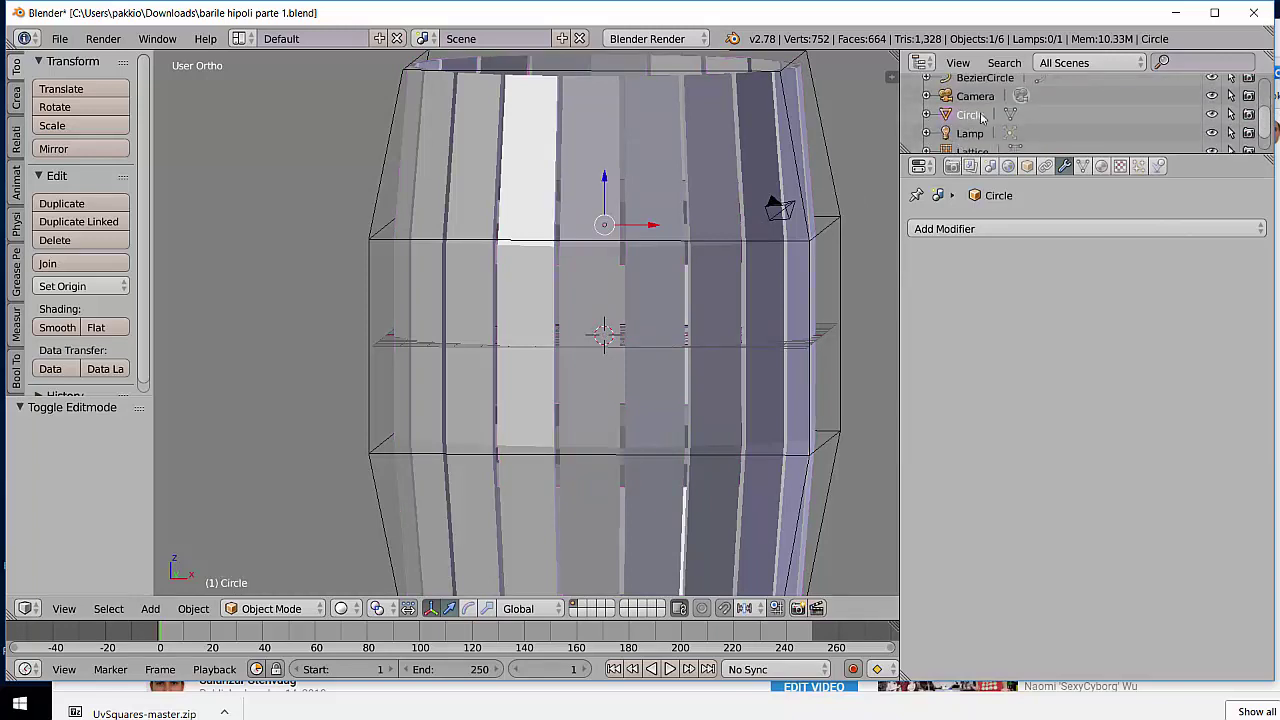
pyautogui.doubleClick(982, 116)
pyautogui.write('anelli')
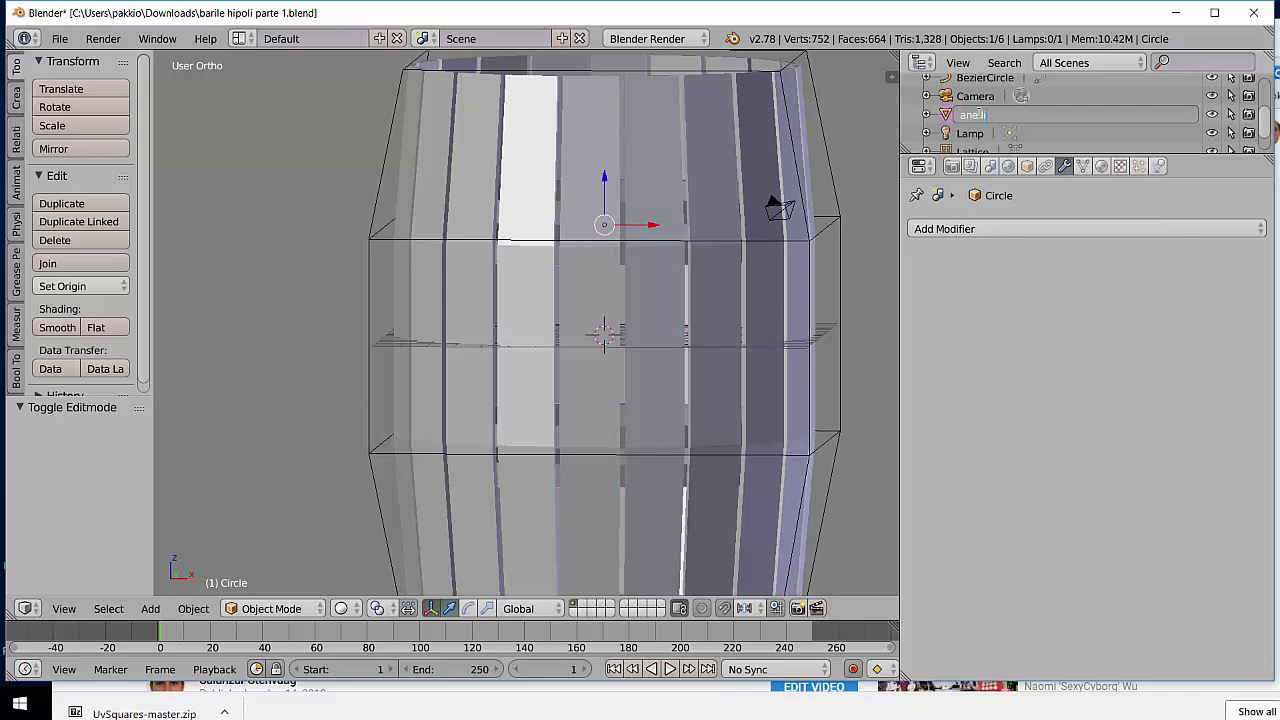
pyautogui.press('Return')
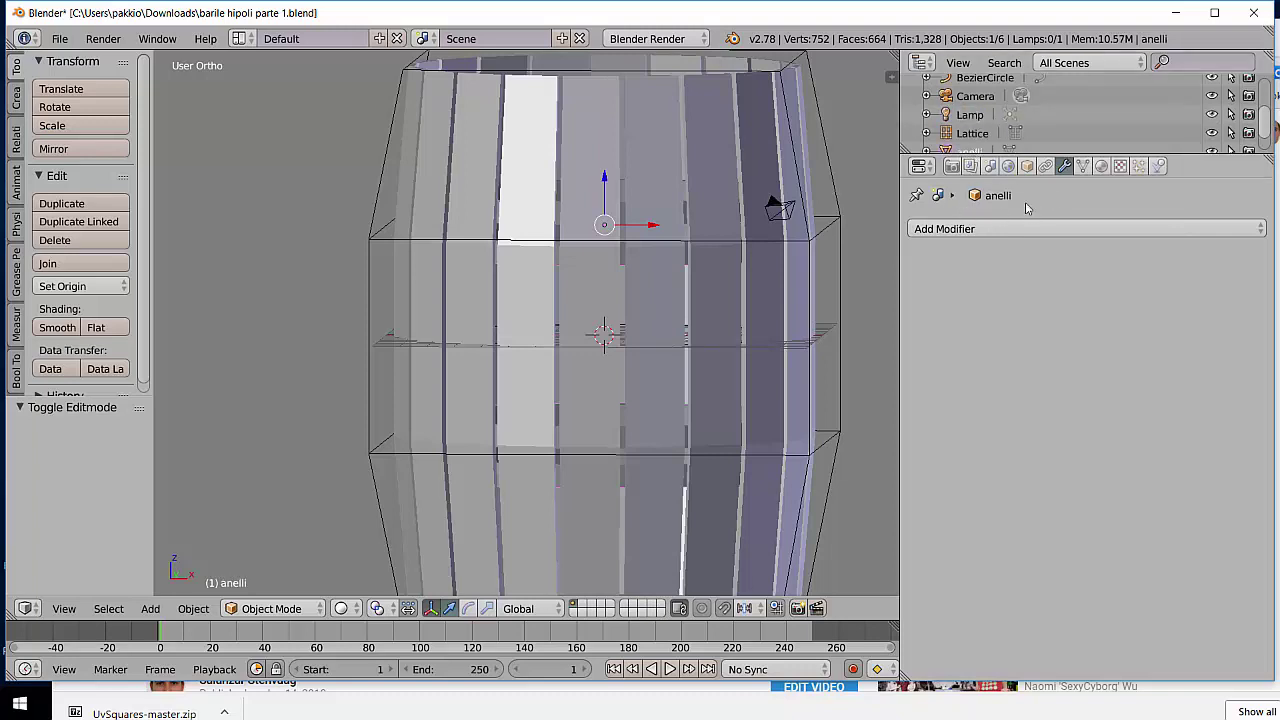
# Step: Add a Lattice modifier to anelli with Lattice as its deforming object
pyautogui.click(980, 229)
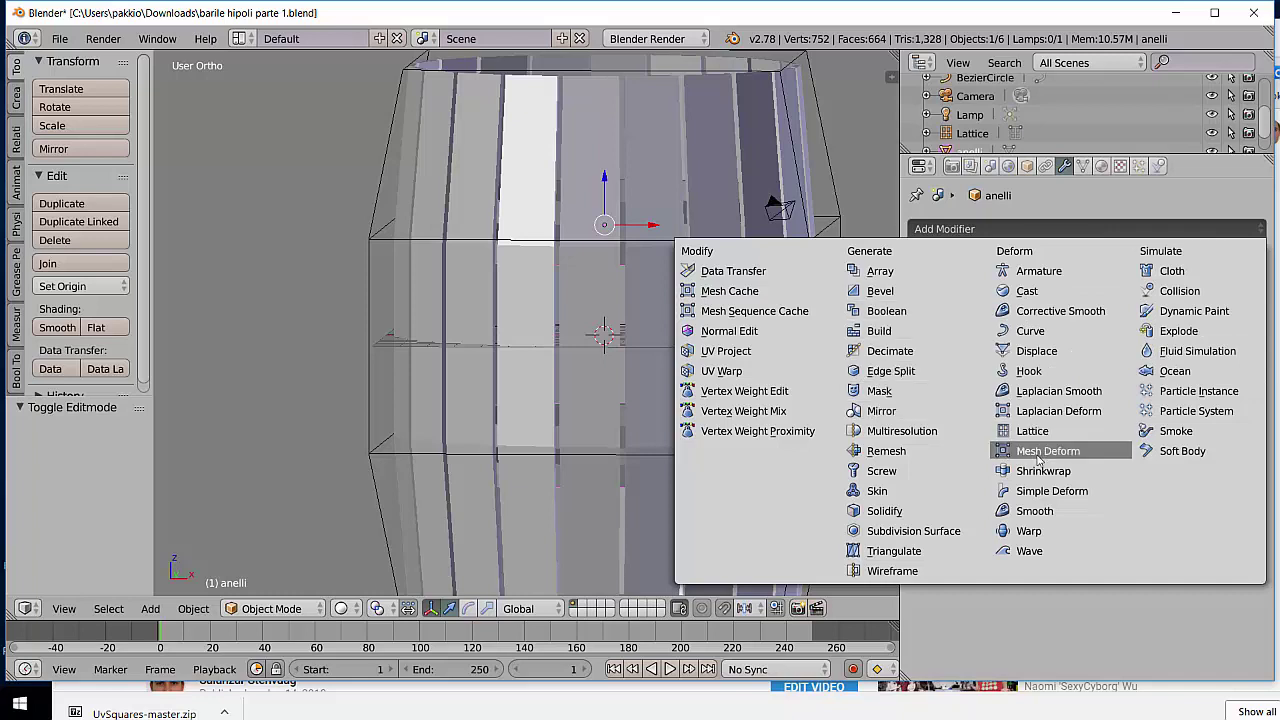
pyautogui.click(1036, 432)
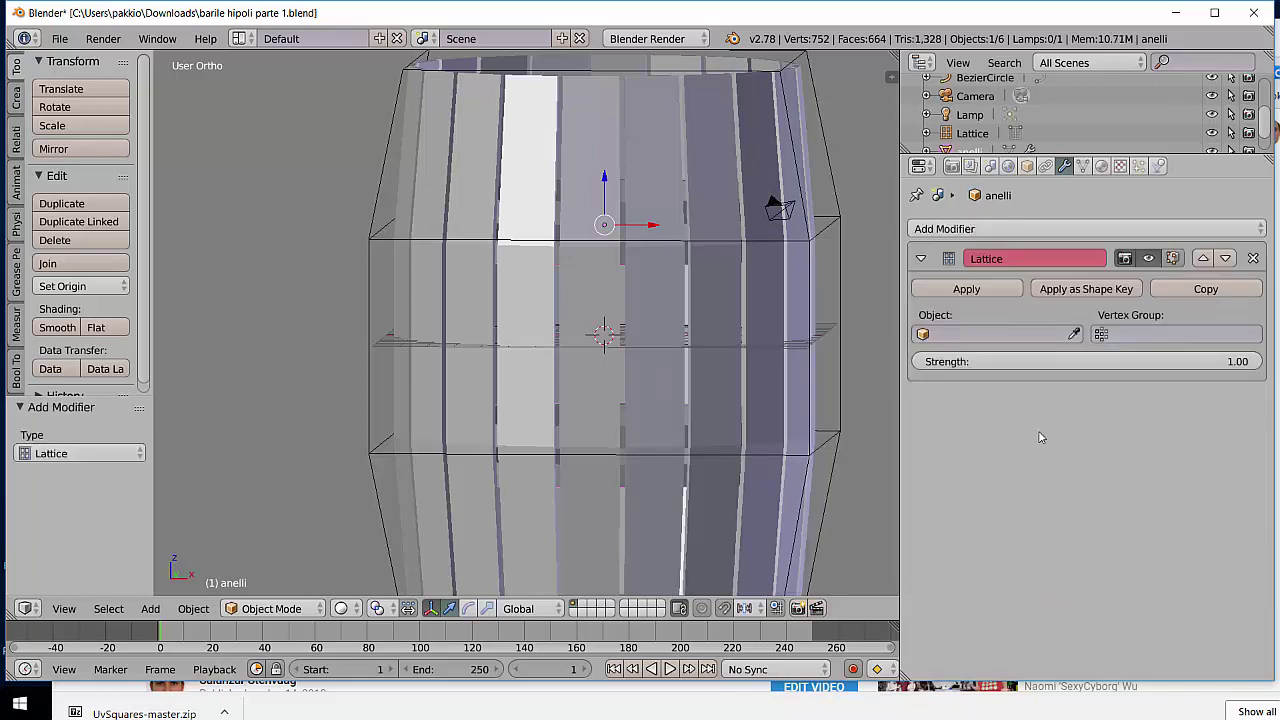
pyautogui.click(962, 334)
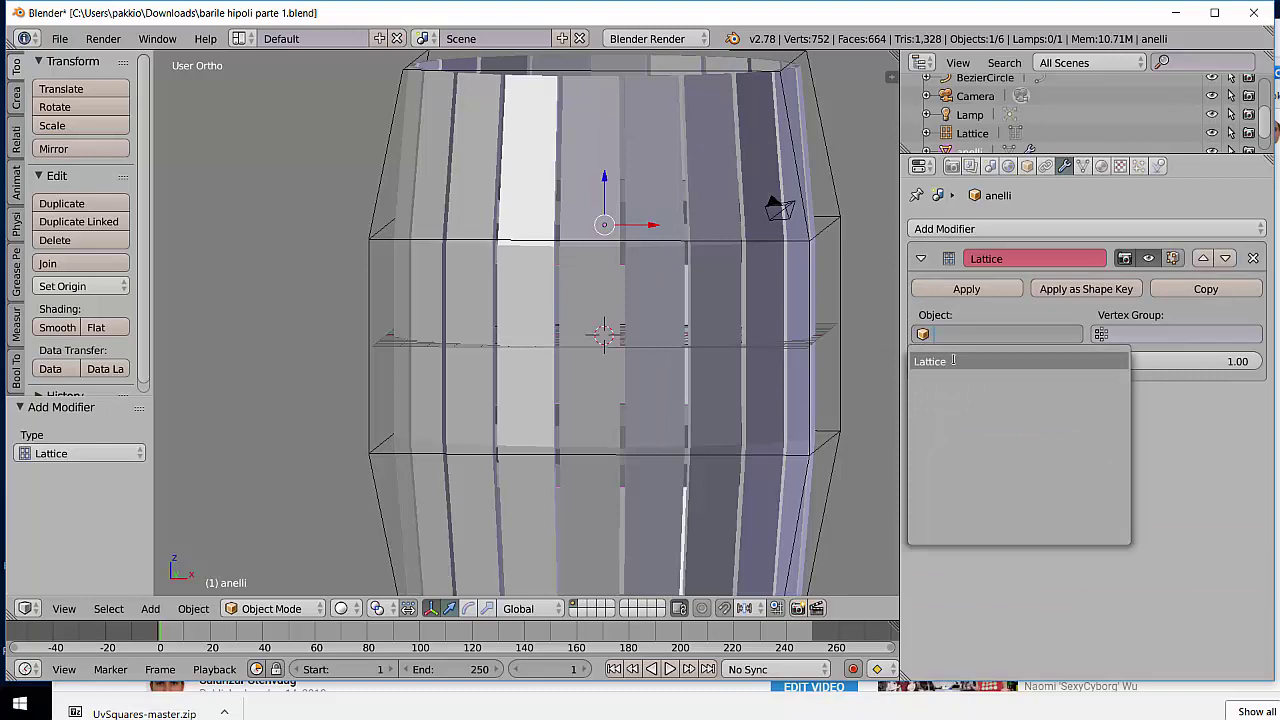
pyautogui.click(935, 361)
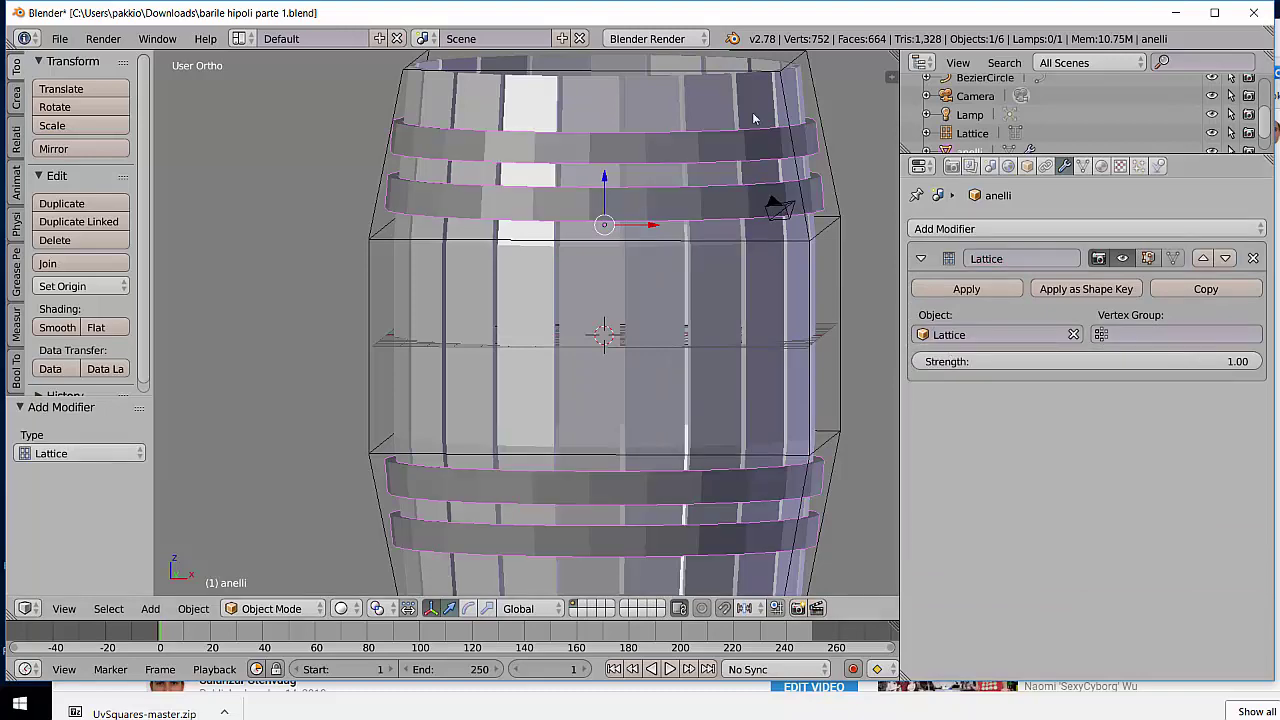
pyautogui.moveTo(698, 220)
pyautogui.mouseDown(button='middle')
pyautogui.moveTo(694, 251)
pyautogui.moveTo(729, 266)
pyautogui.moveTo(740, 228)
pyautogui.moveTo(703, 209)
pyautogui.moveTo(693, 248)
pyautogui.moveTo(715, 250)
pyautogui.mouseUp(button='middle')
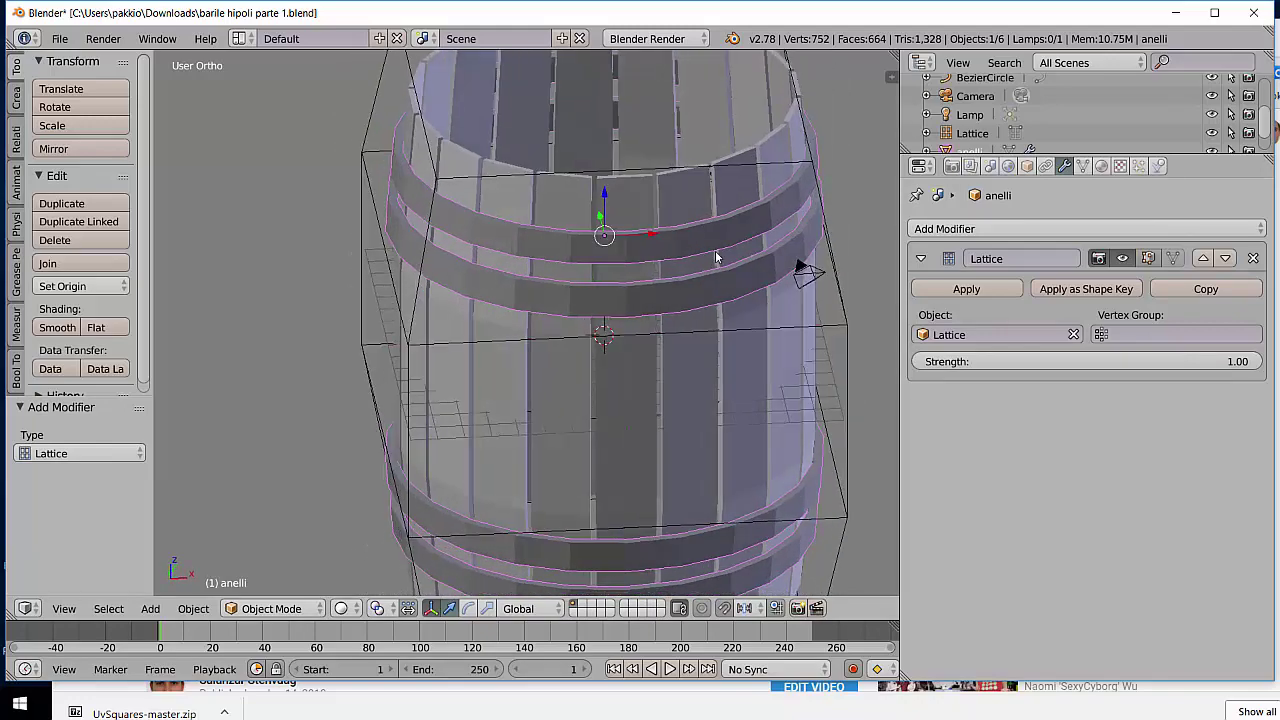
pyautogui.scroll(-2, 716, 245)
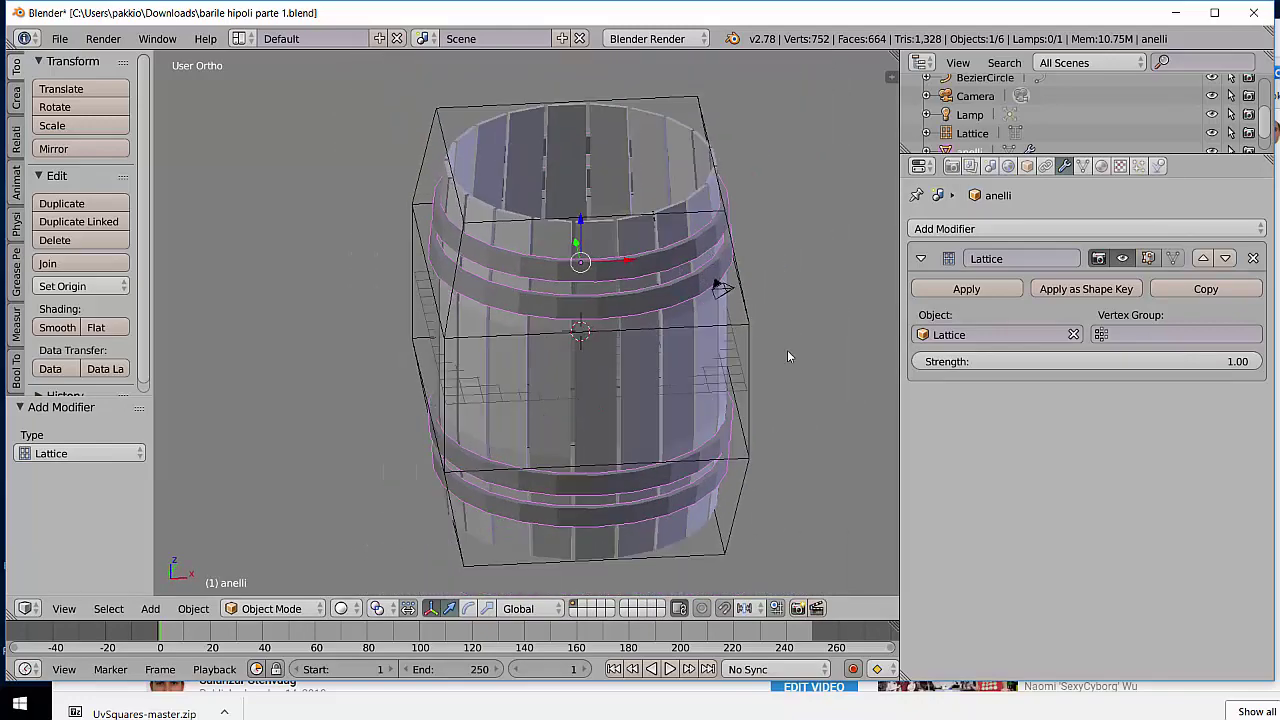
pyautogui.moveTo(637, 345)
pyautogui.mouseDown(button='middle')
pyautogui.moveTo(632, 318)
pyautogui.moveTo(622, 347)
pyautogui.moveTo(608, 290)
pyautogui.moveTo(607, 307)
pyautogui.moveTo(650, 325)
pyautogui.moveTo(698, 311)
pyautogui.moveTo(640, 303)
pyautogui.mouseUp(button='middle')
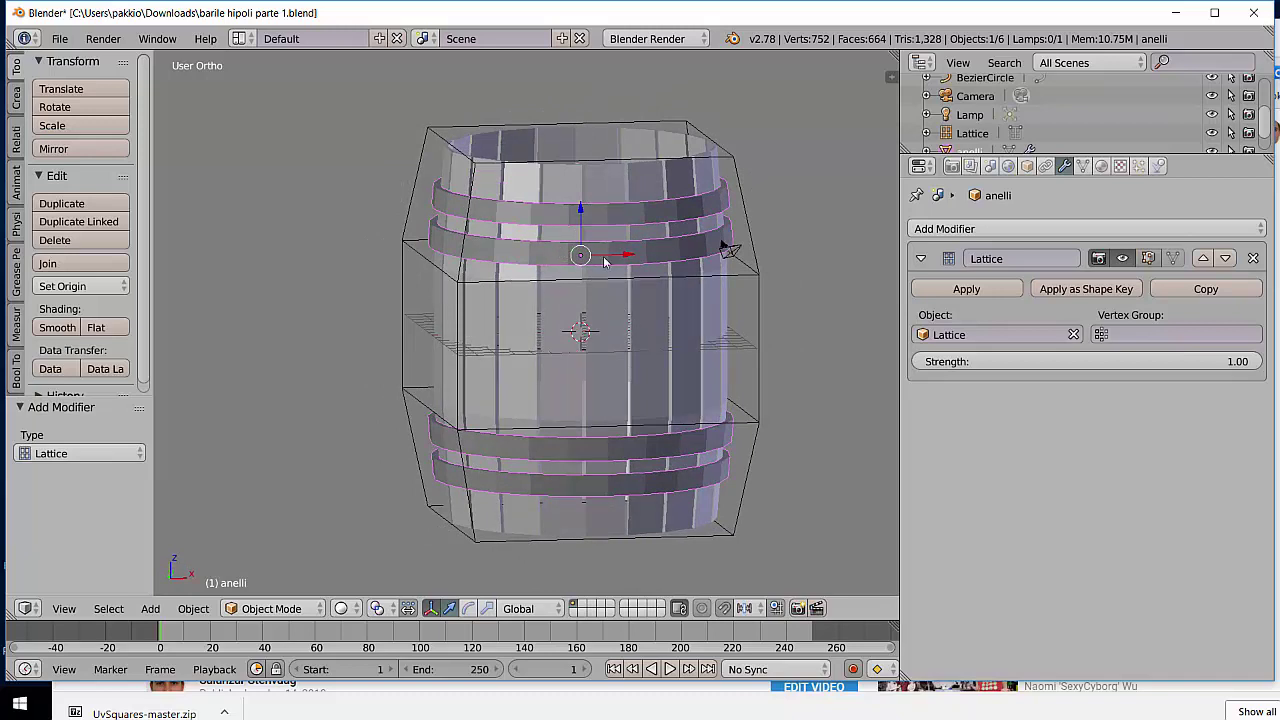
# Step: Edit anelli with the Lattice modifier shown in Edit Mode, moving a lower hoop slightly down
pyautogui.press('Tab')
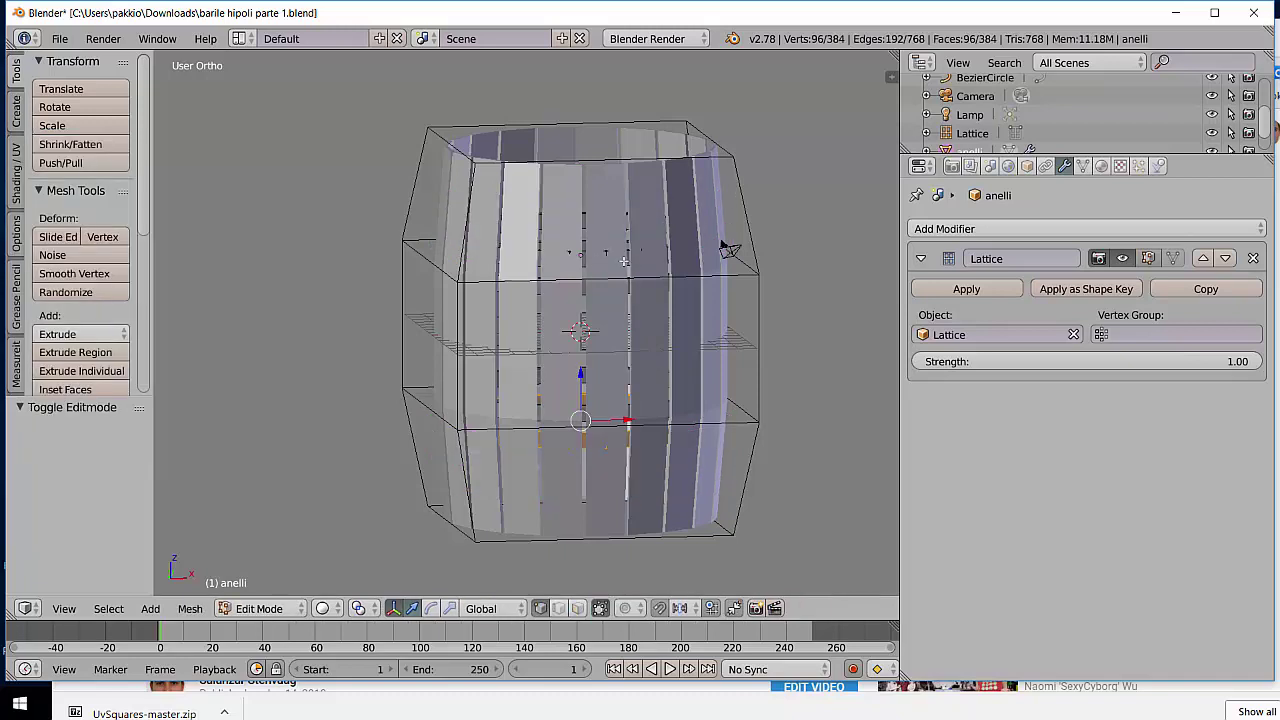
pyautogui.click(1148, 261)
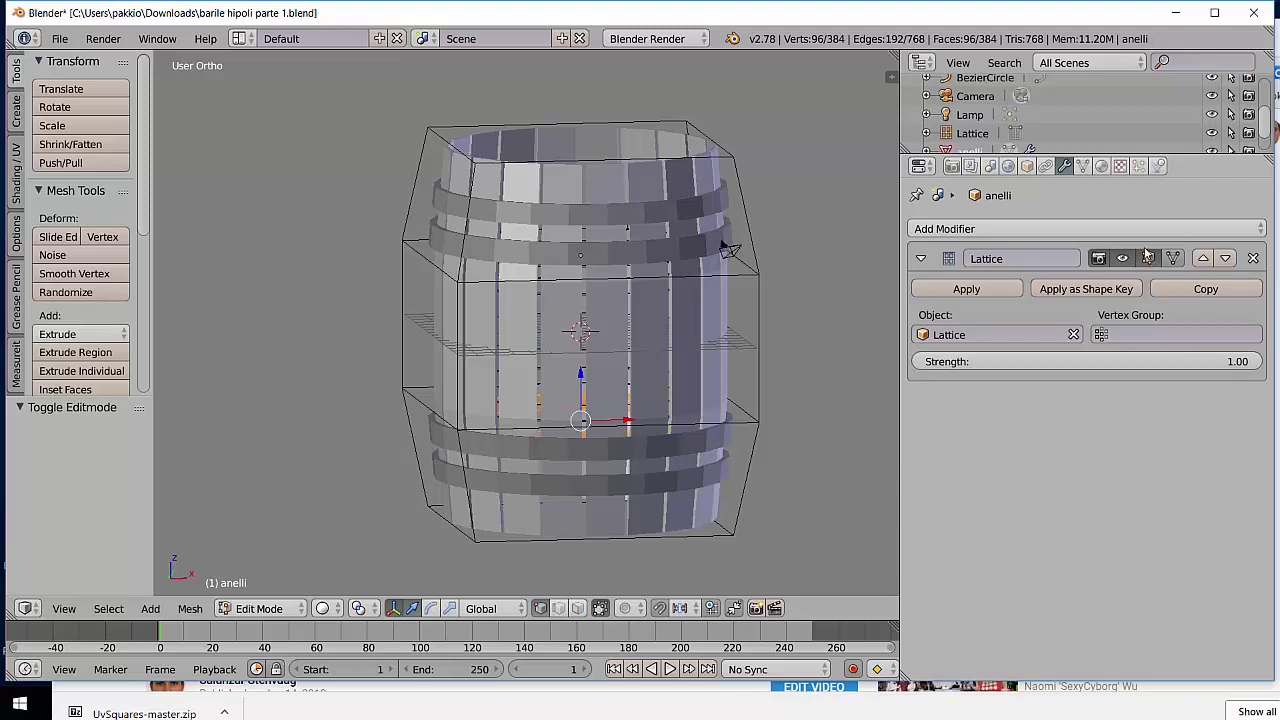
pyautogui.moveTo(637, 393)
pyautogui.mouseDown(button='middle')
pyautogui.moveTo(634, 420)
pyautogui.moveTo(638, 365)
pyautogui.mouseUp(button='middle')
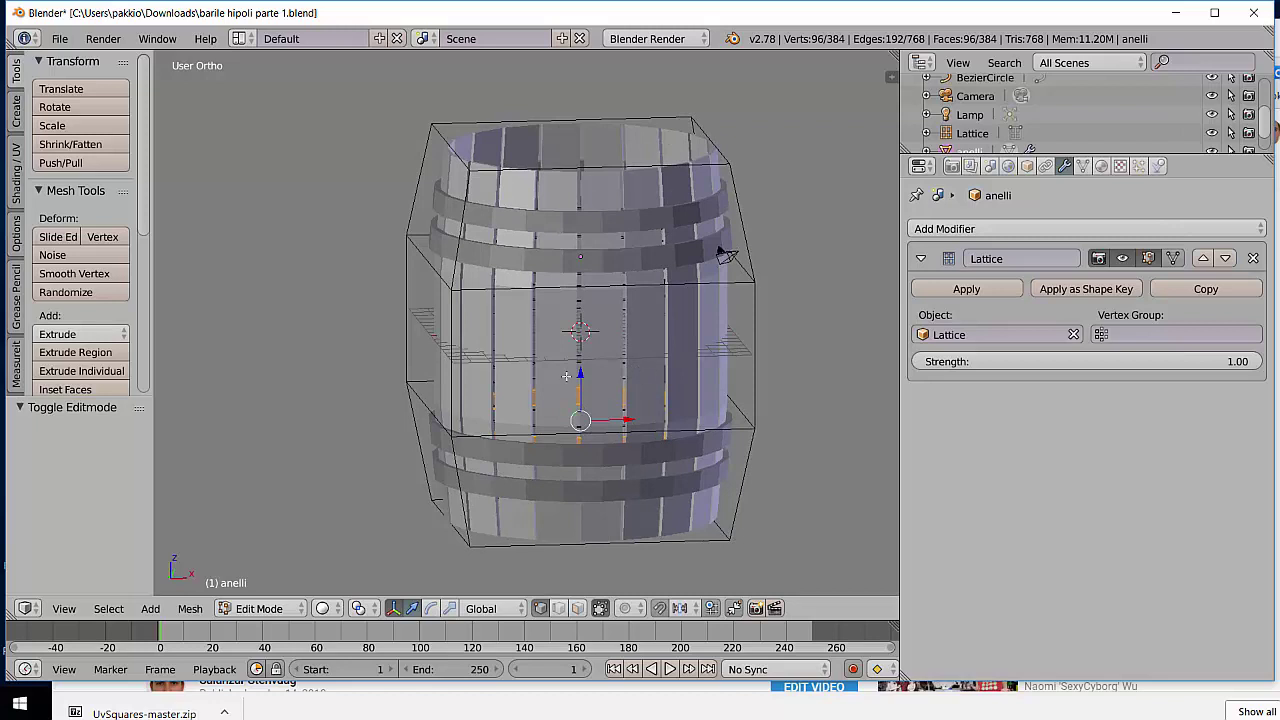
pyautogui.moveTo(581, 373); pyautogui.dragTo(588, 292)
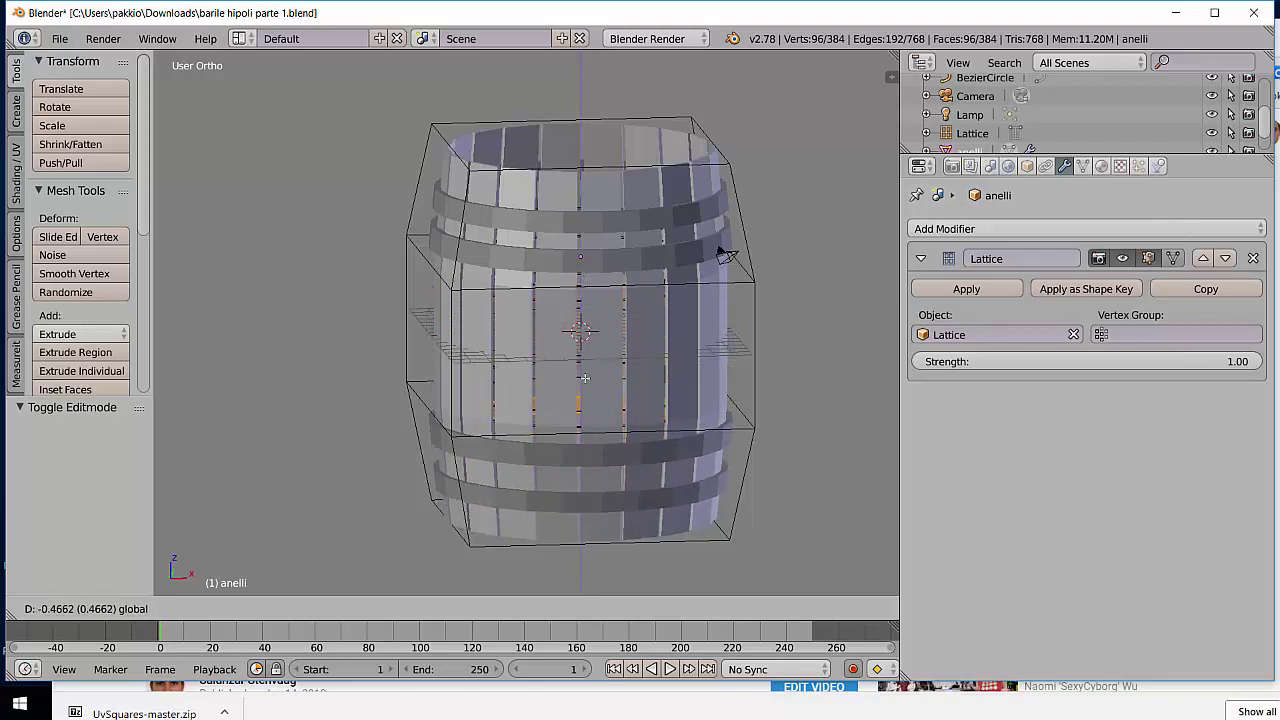
pyautogui.moveTo(588, 292); pyautogui.dragTo(581, 435)
pyautogui.rightClick(719, 249)
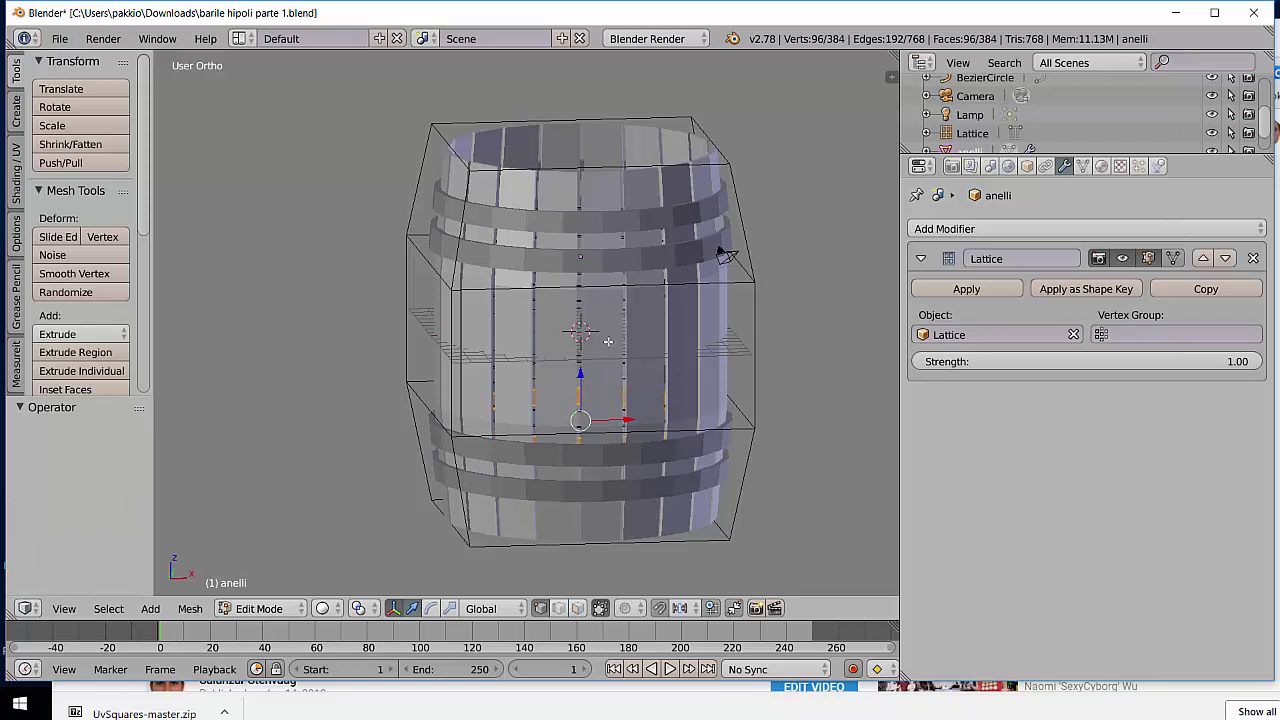